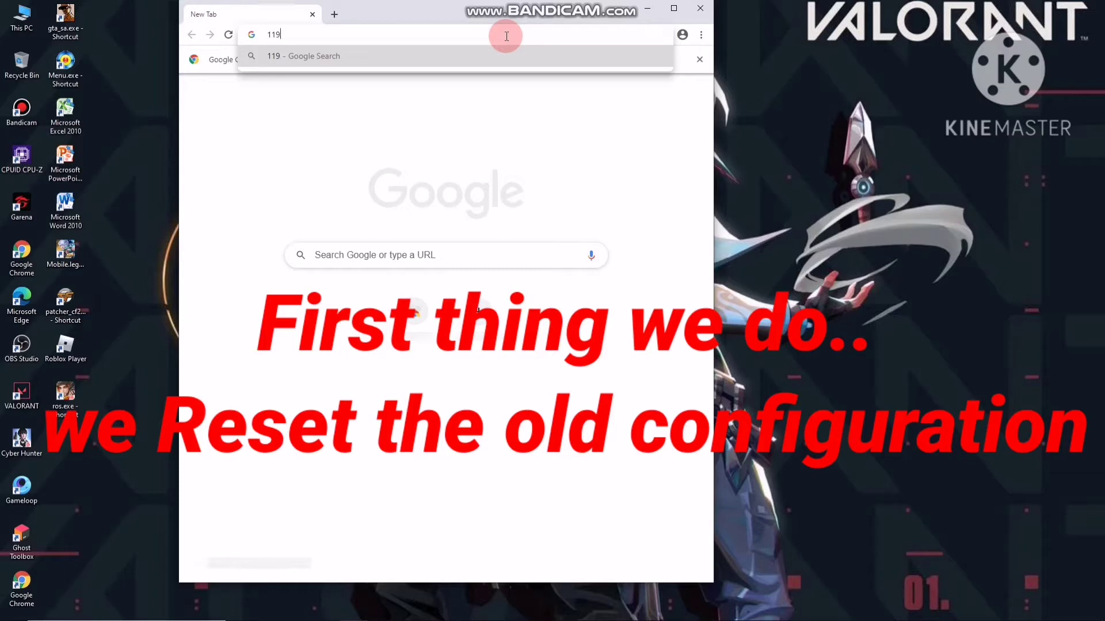
Load 112.198.115.81 in a maximized Chrome window and proceed past the certificate warning
type("2.198.115.81")
key("Return")
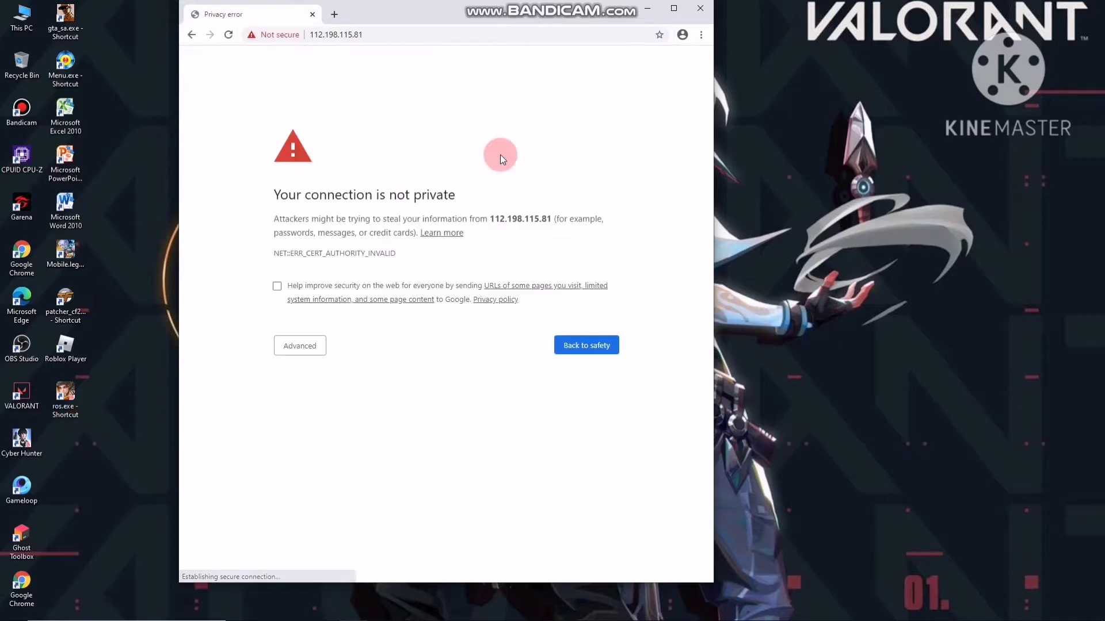
left_click(674, 9)
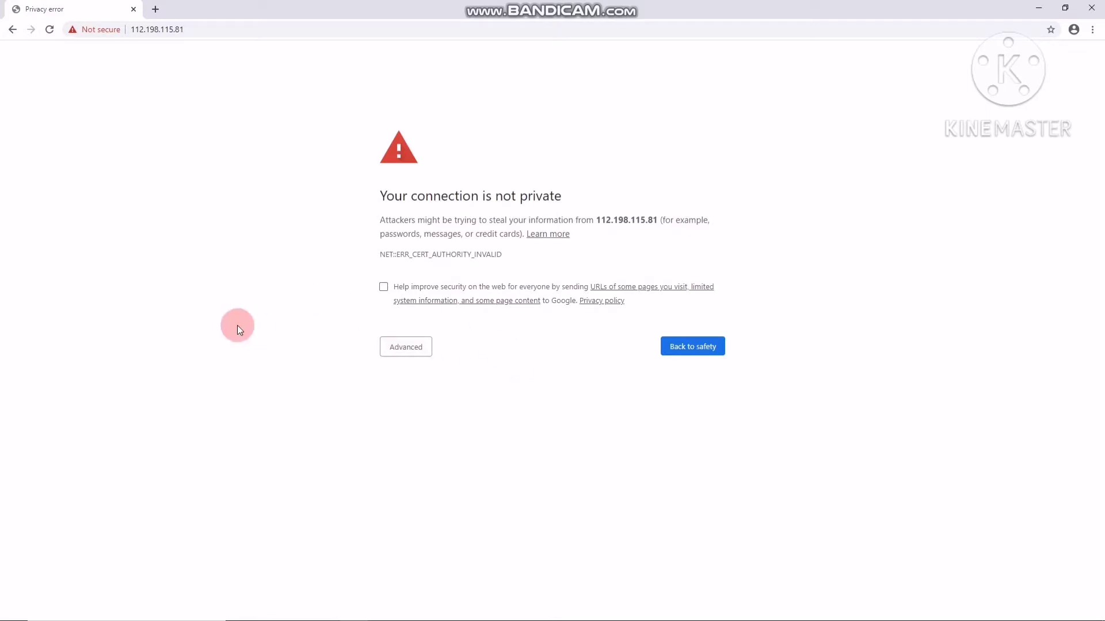
left_click(413, 350)
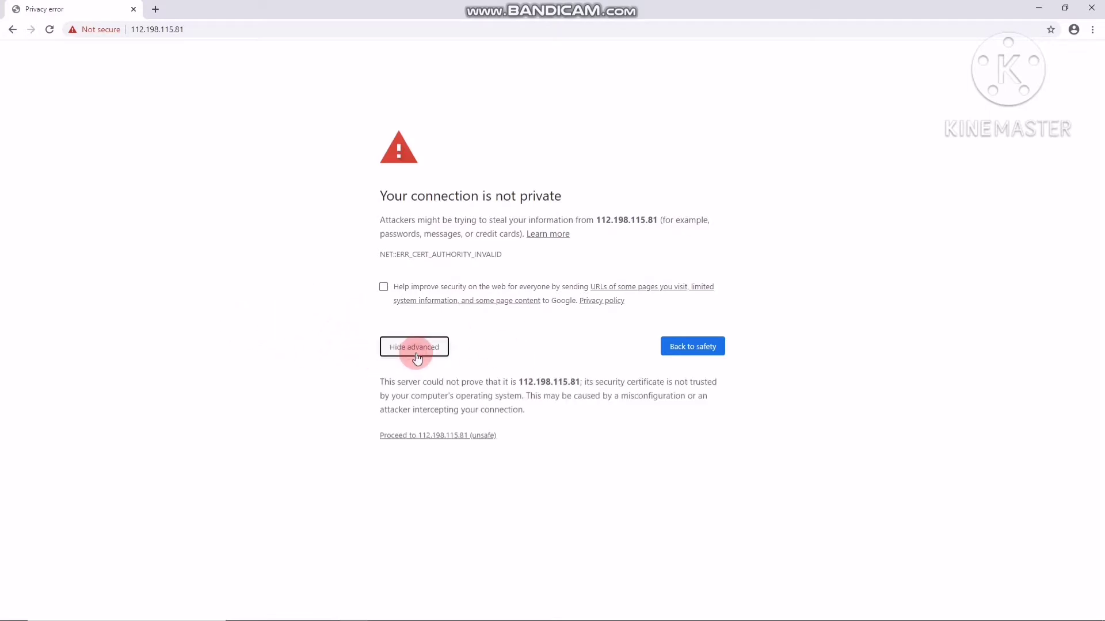
left_click(452, 435)
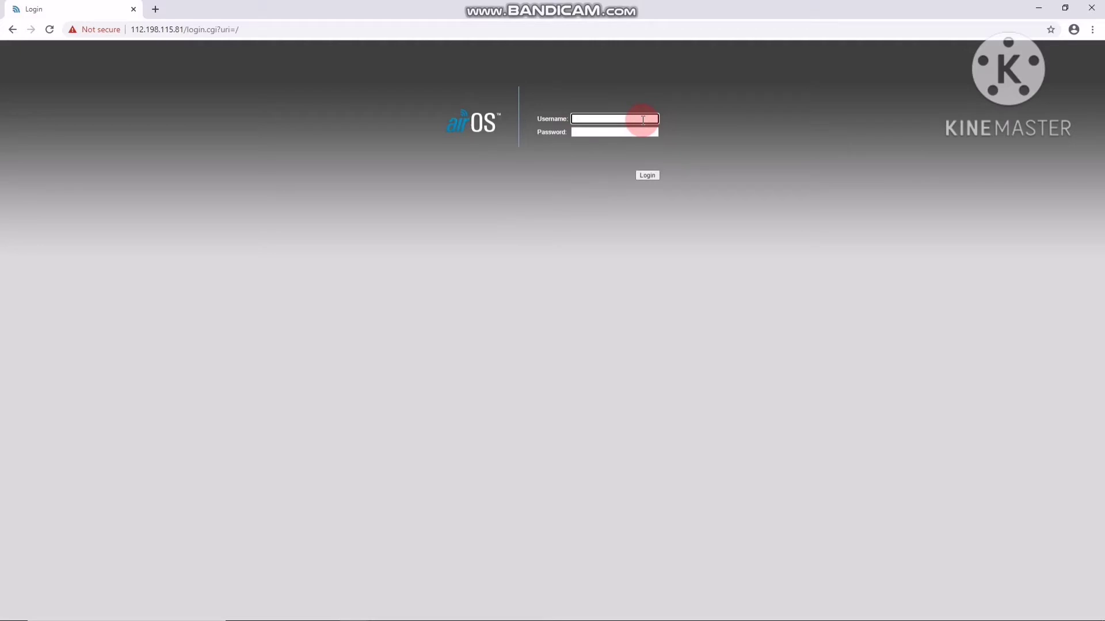
Log in to airOS to reach the NanoStation M2 Main status page
left_click(646, 175)
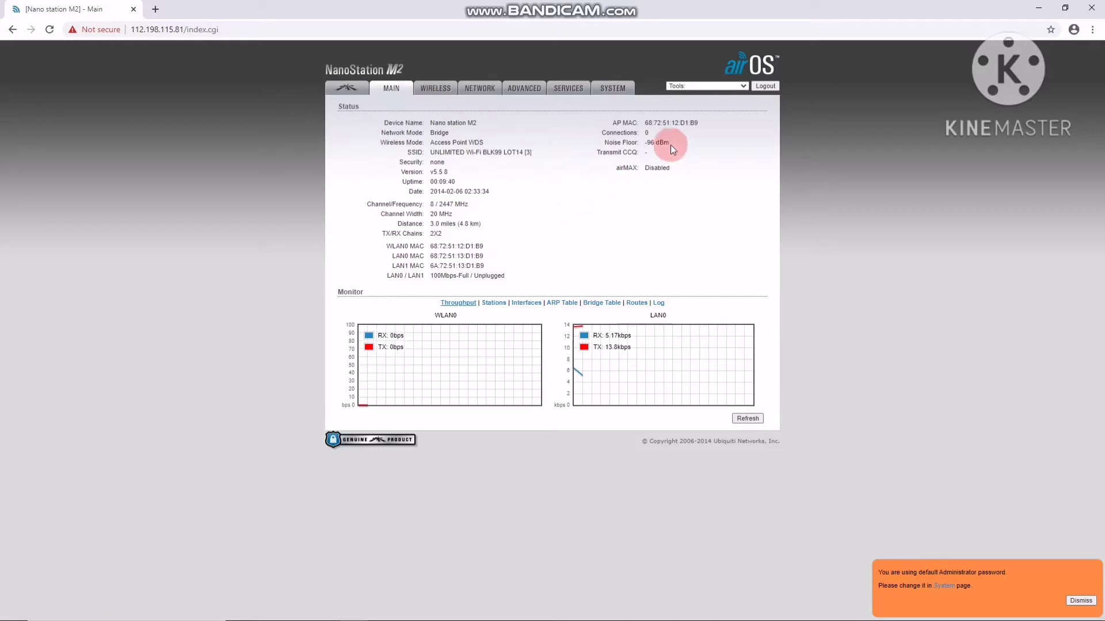
On the System page (firmware XM v5.5.8), trigger Reset to Factory Defaults
left_click(612, 92)
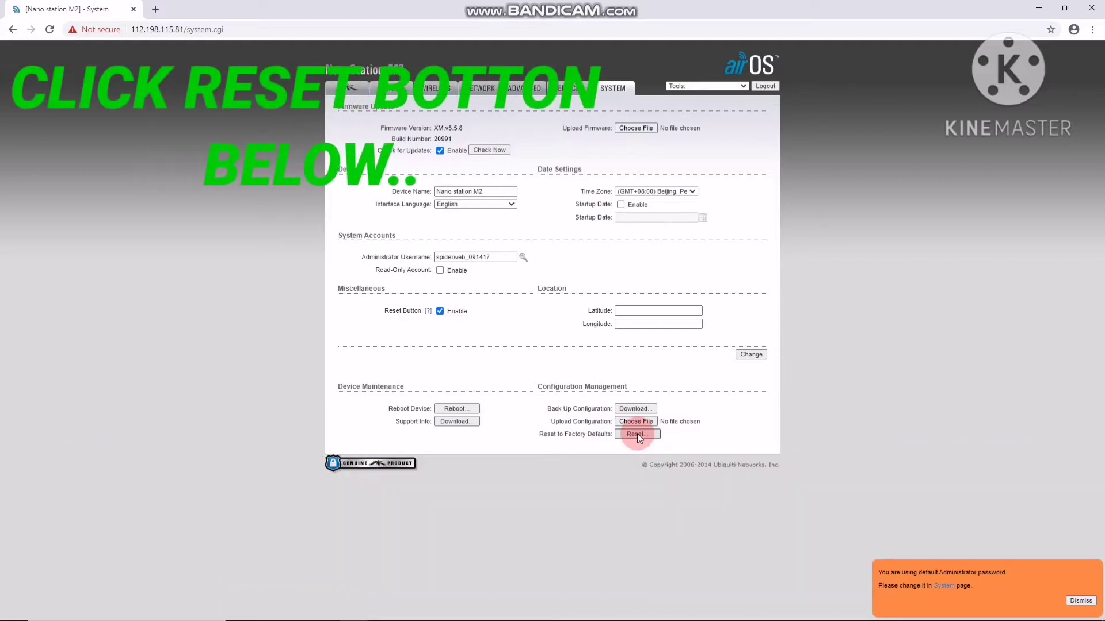
left_click(637, 434)
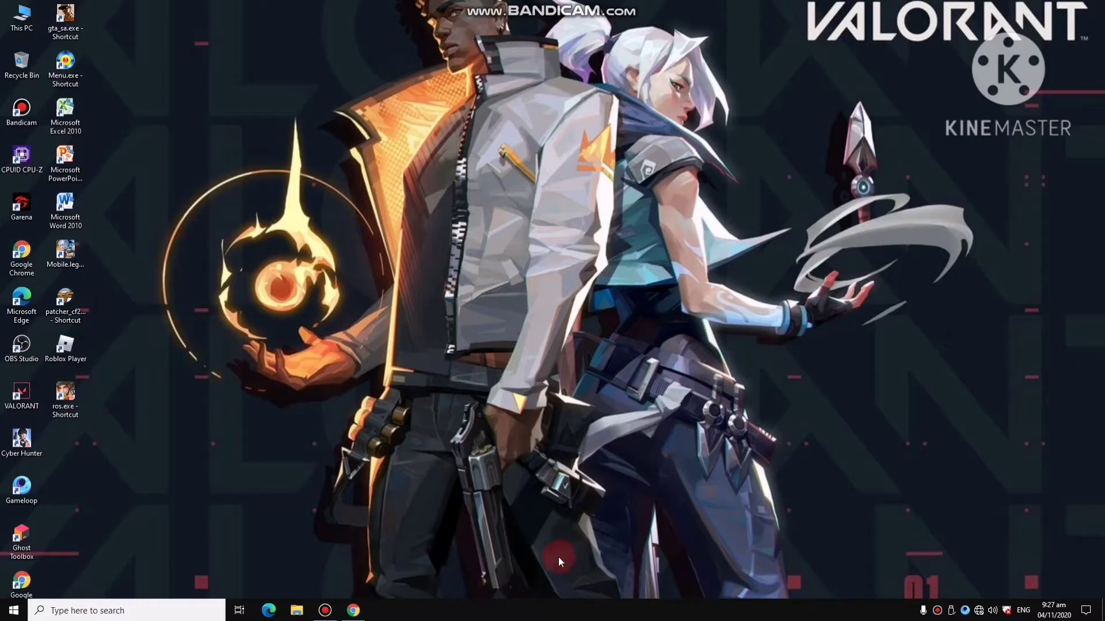
Return to Chrome and proceed past the certificate warning to 192.168.1.20
left_click(353, 610)
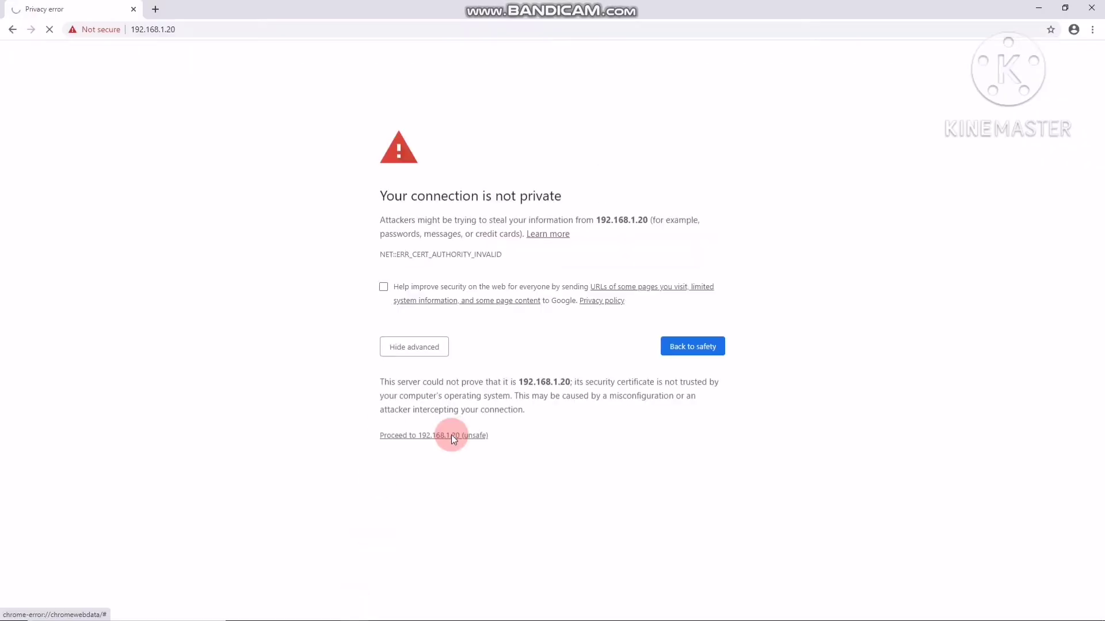
left_click(453, 436)
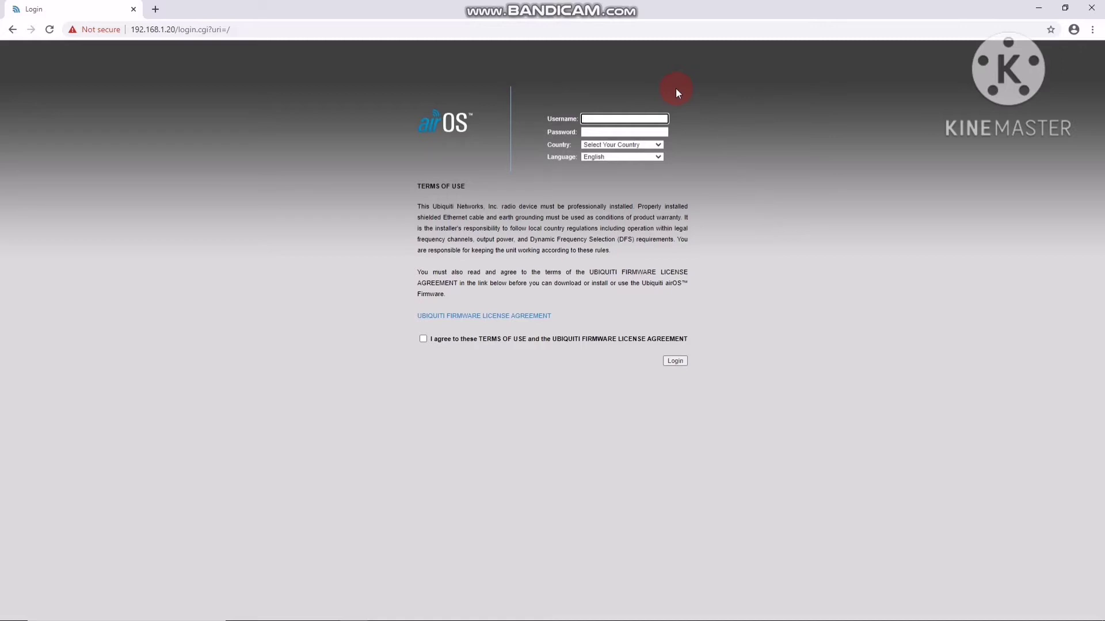
Accept the terms of use and set the country to Philippines
left_click(423, 338)
left_click(675, 361)
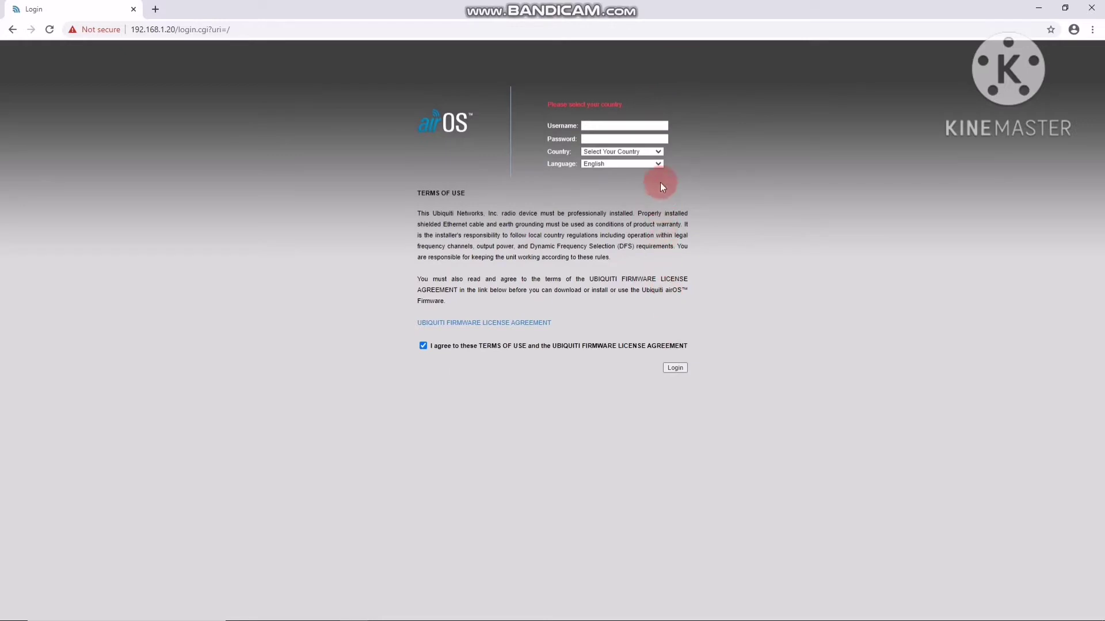
left_click(658, 153)
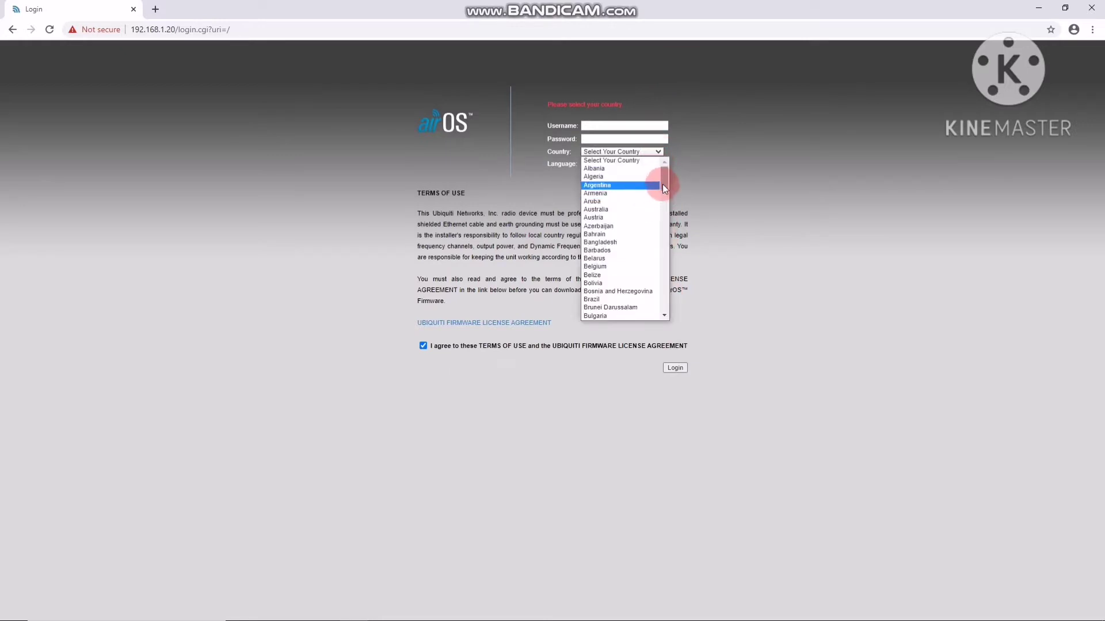
left_click_drag(664, 186, 665, 275)
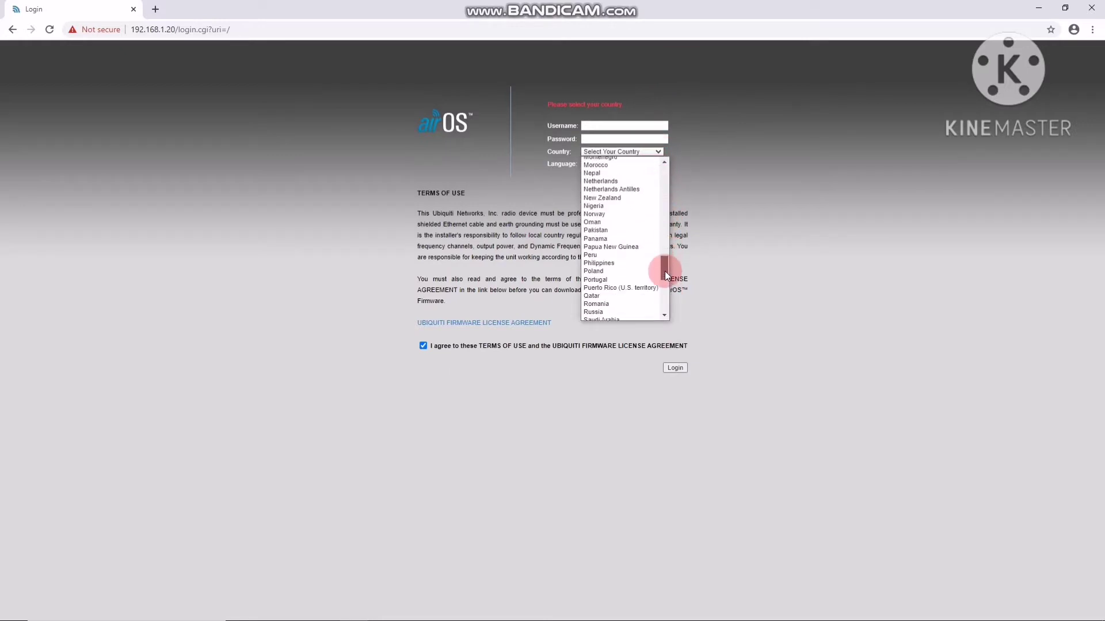
left_click(598, 263)
Enter the default username and password, then bring the browser back up
left_click(633, 127)
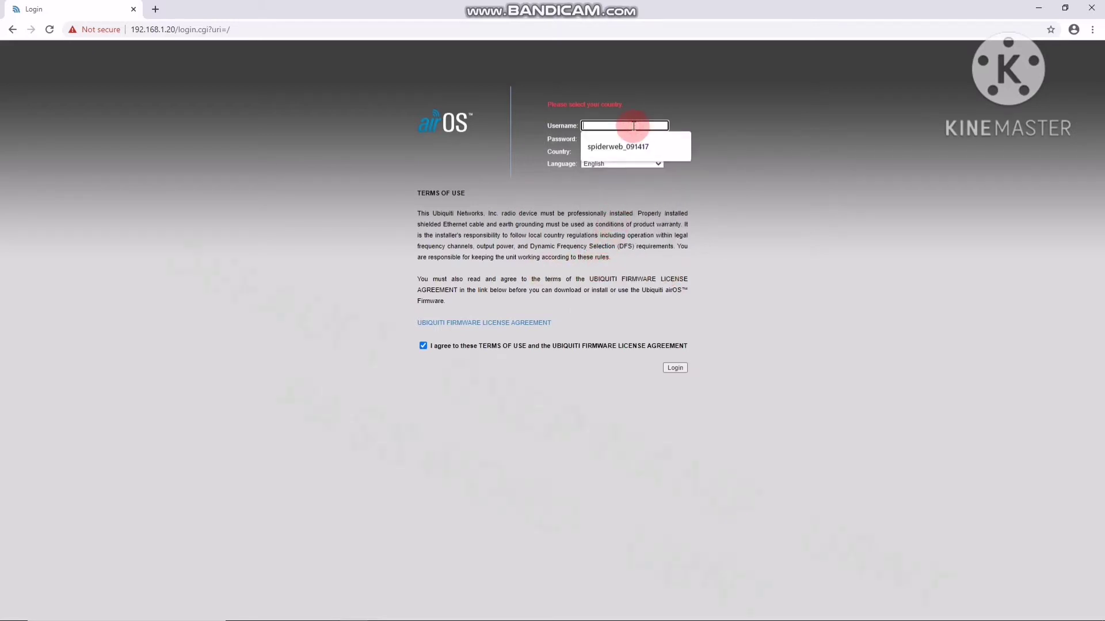
type("ubnt")
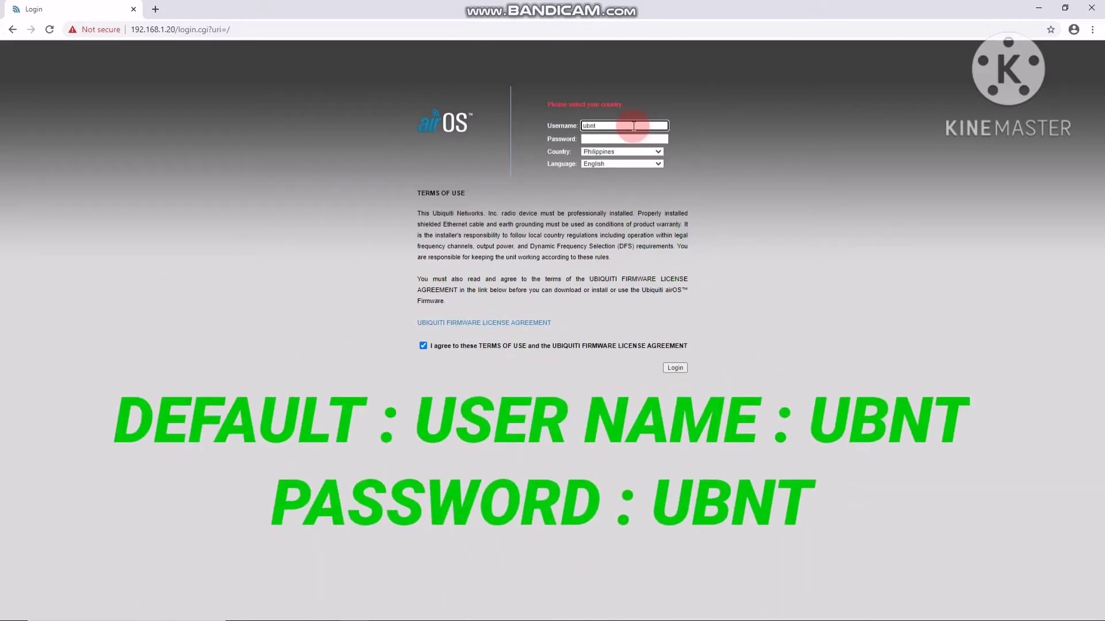
left_click(634, 139)
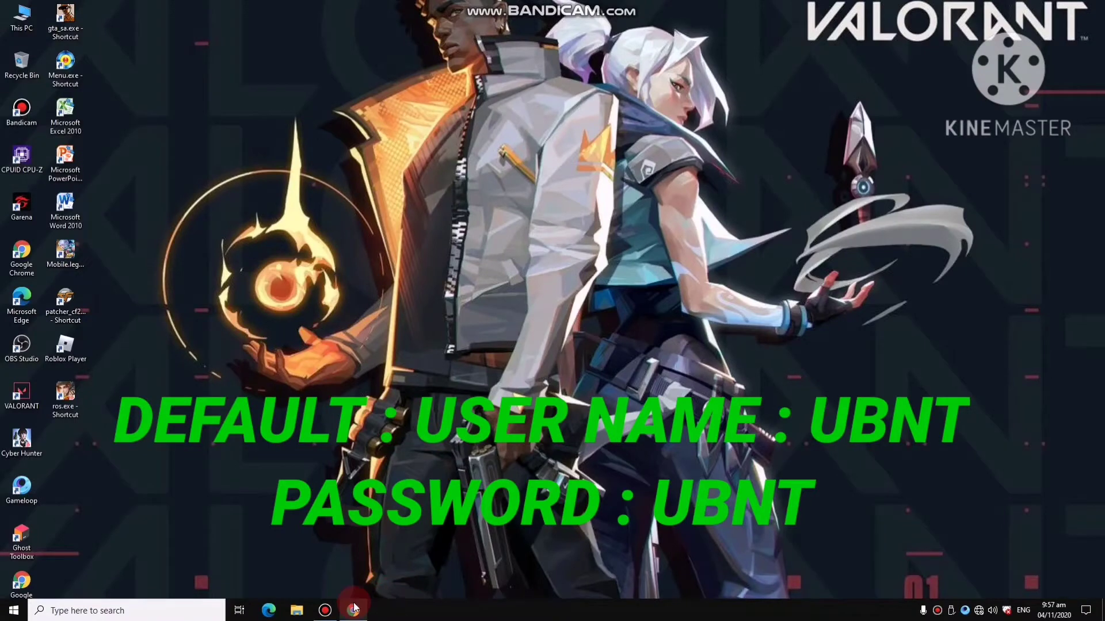
left_click(354, 608)
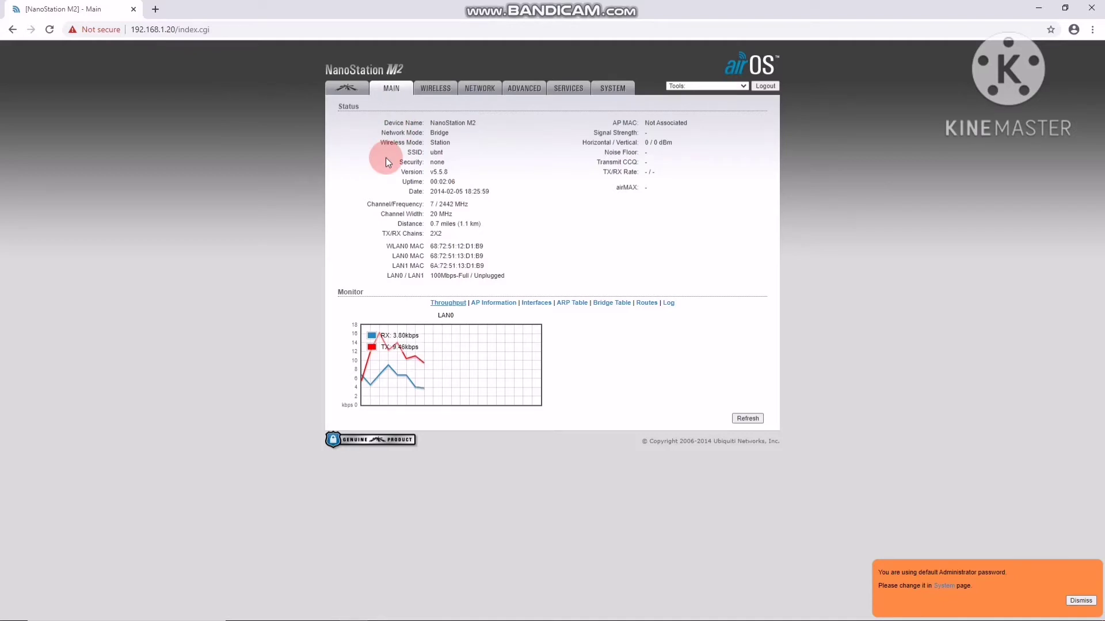
Open the Wireless page showing Station mode, SSID ubnt and country Philippines
left_click(451, 92)
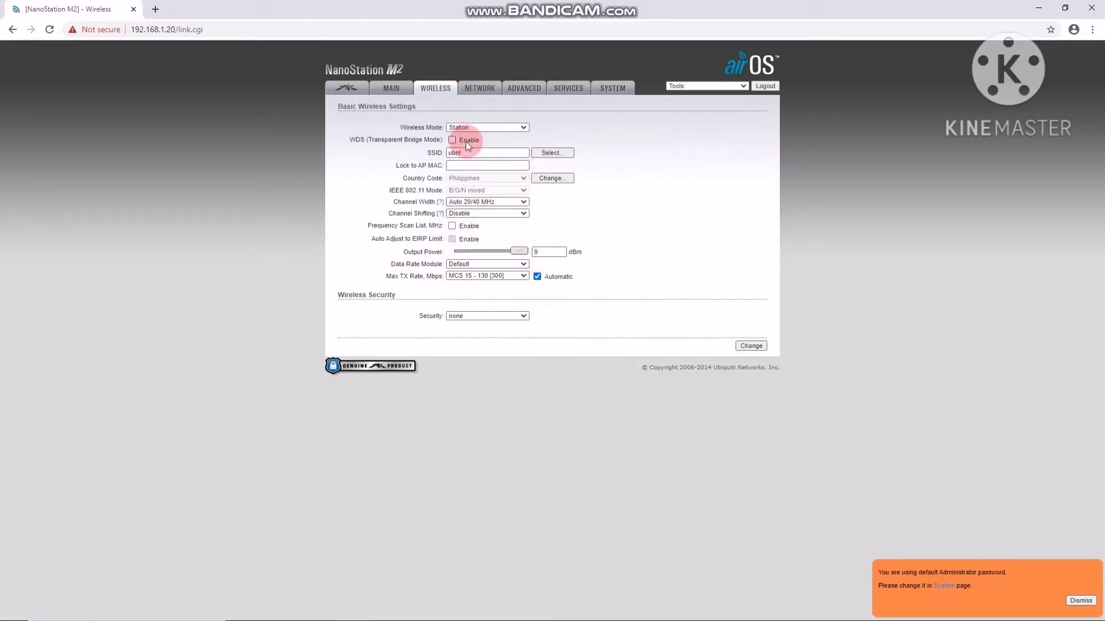
Expand the Wireless Mode list showing Station, Access Point and AP-Repeater
left_click(523, 128)
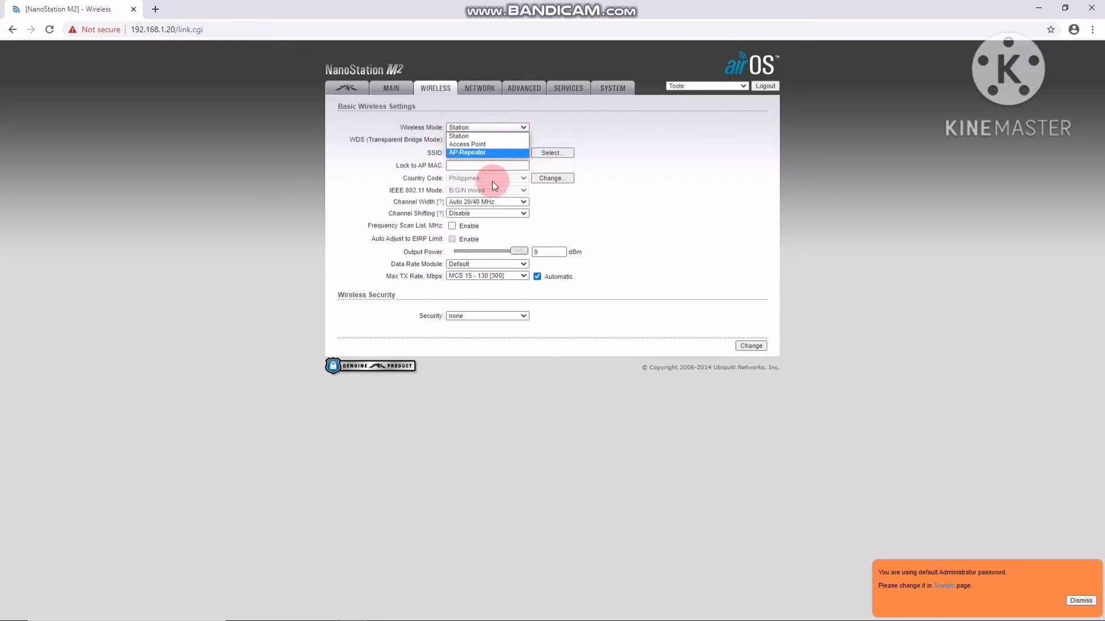
Set Access Point mode with WDS enabled and replace SSID ubnt with 3 UNLIMITED Wi-Fi
left_click(496, 142)
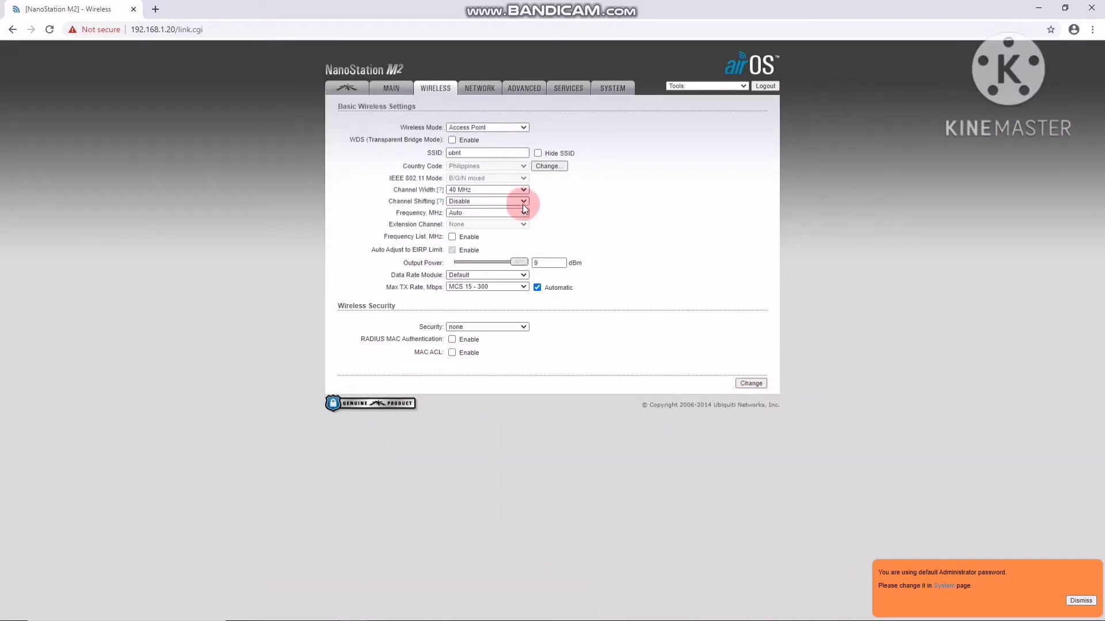
left_click(451, 140)
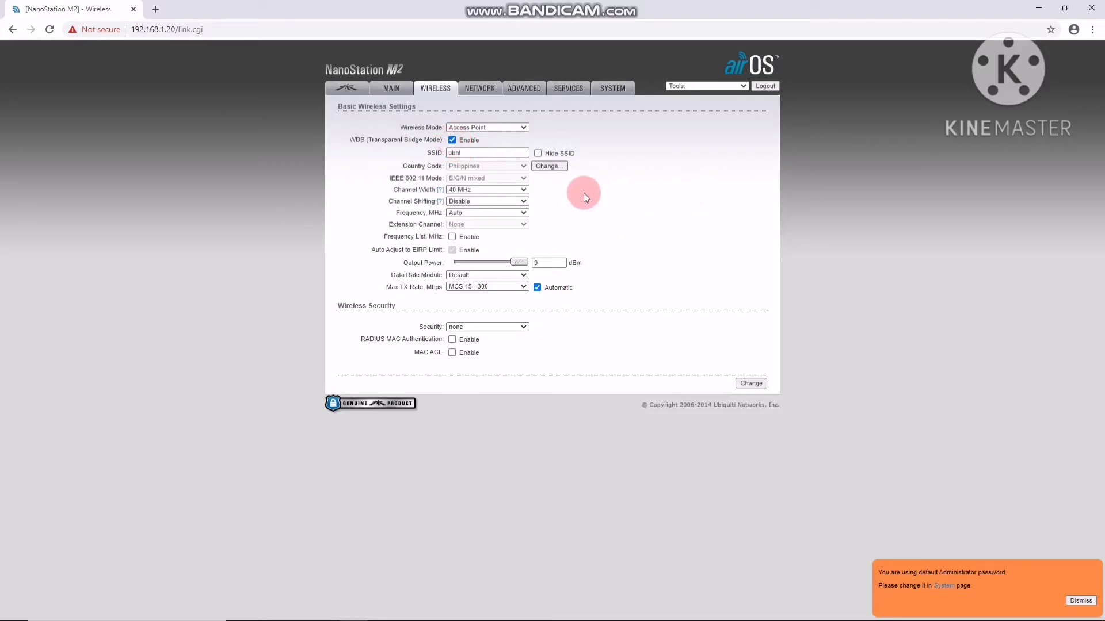
left_click(514, 153)
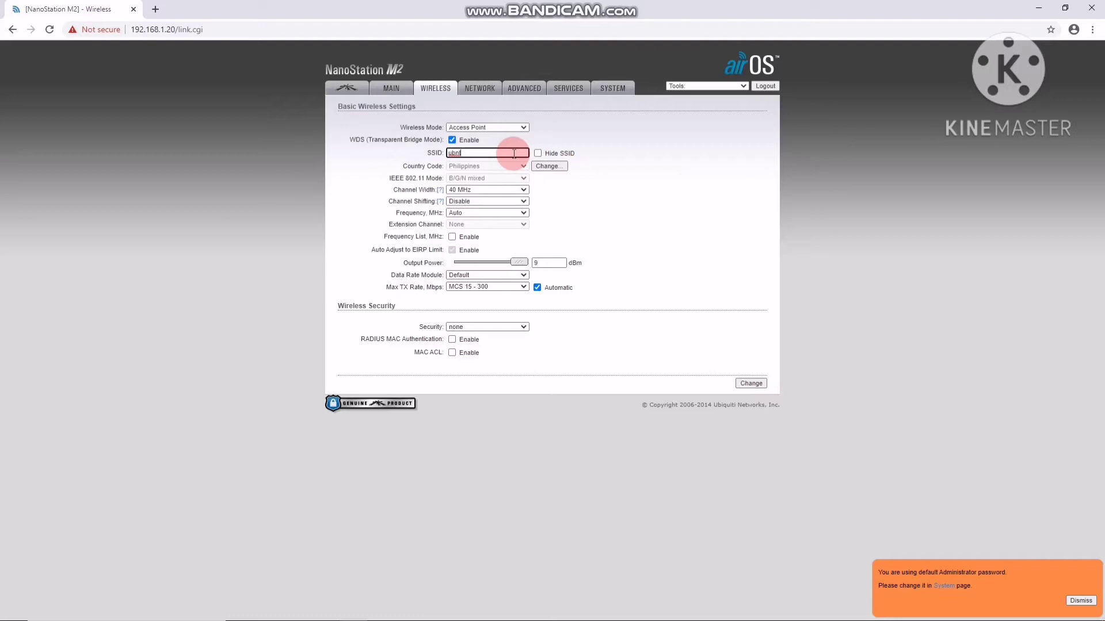
key("BackSpace")
type("3")
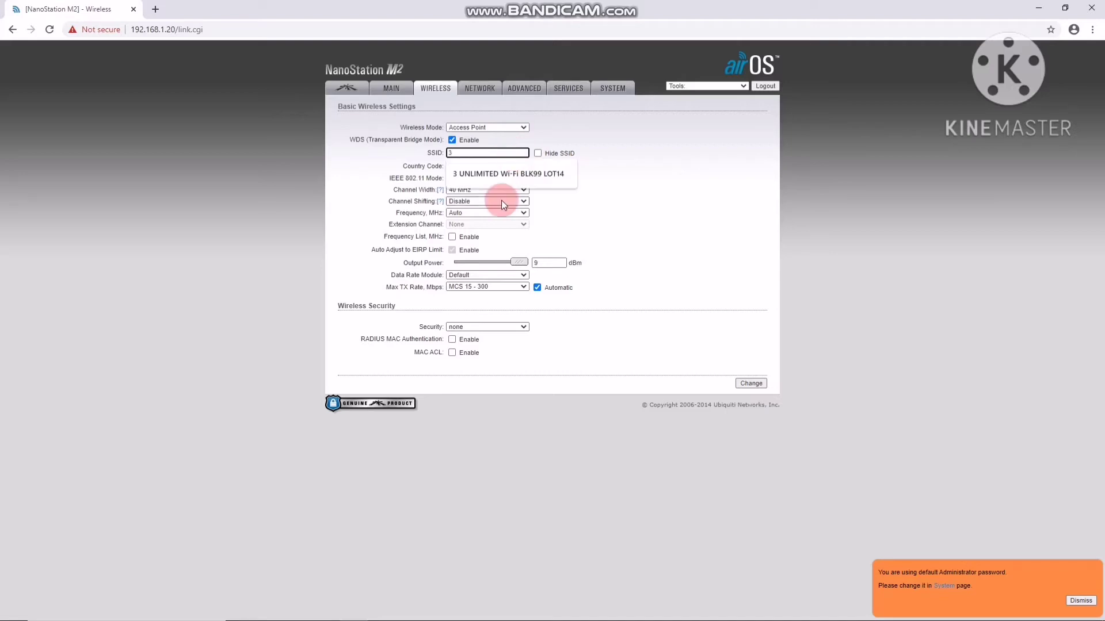
left_click(529, 178)
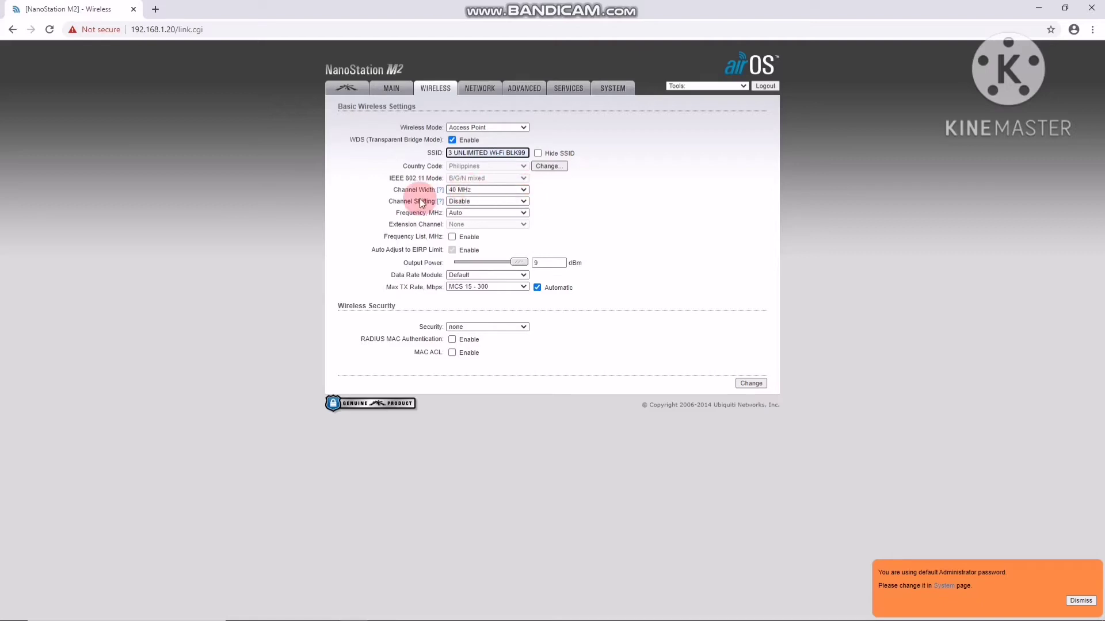
Choose 20 MHz in the Channel Width dropdown
left_click(523, 190)
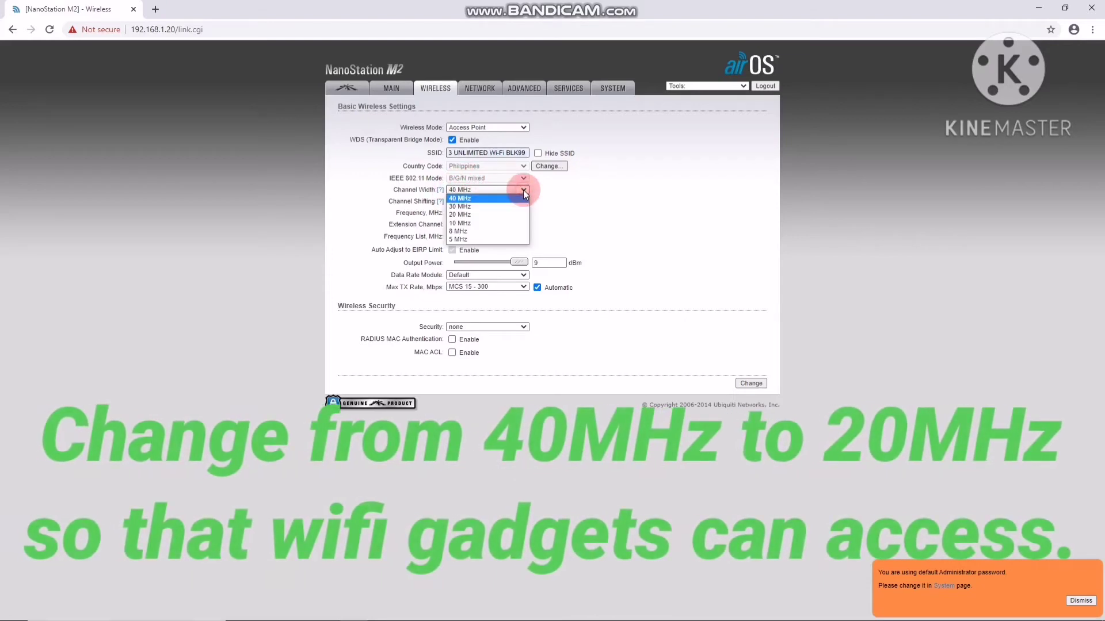
left_click(506, 215)
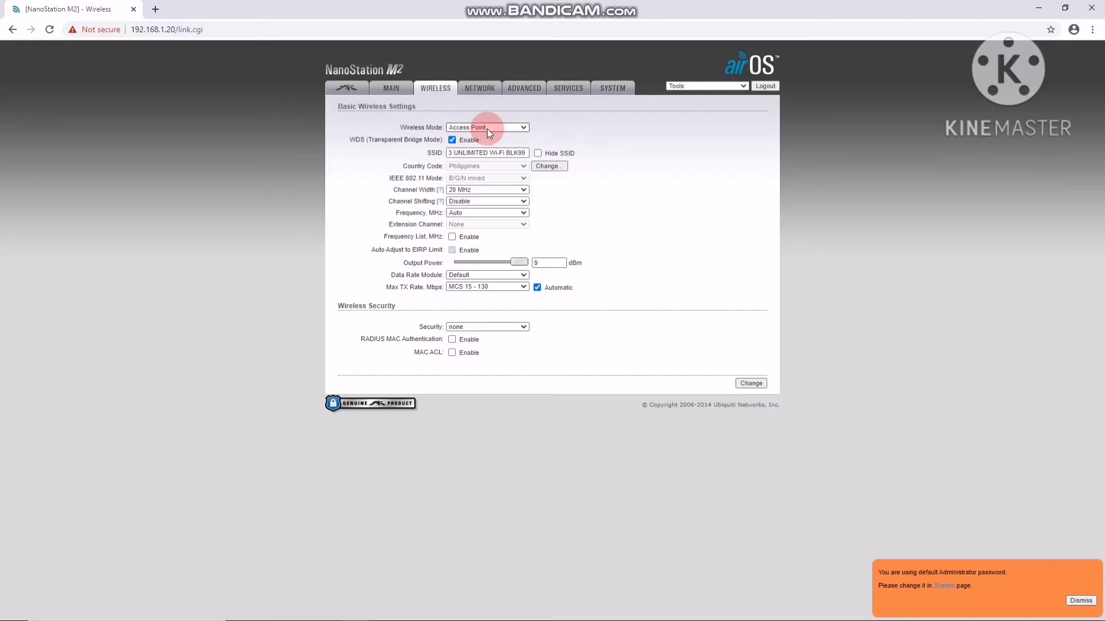
left_click(524, 214)
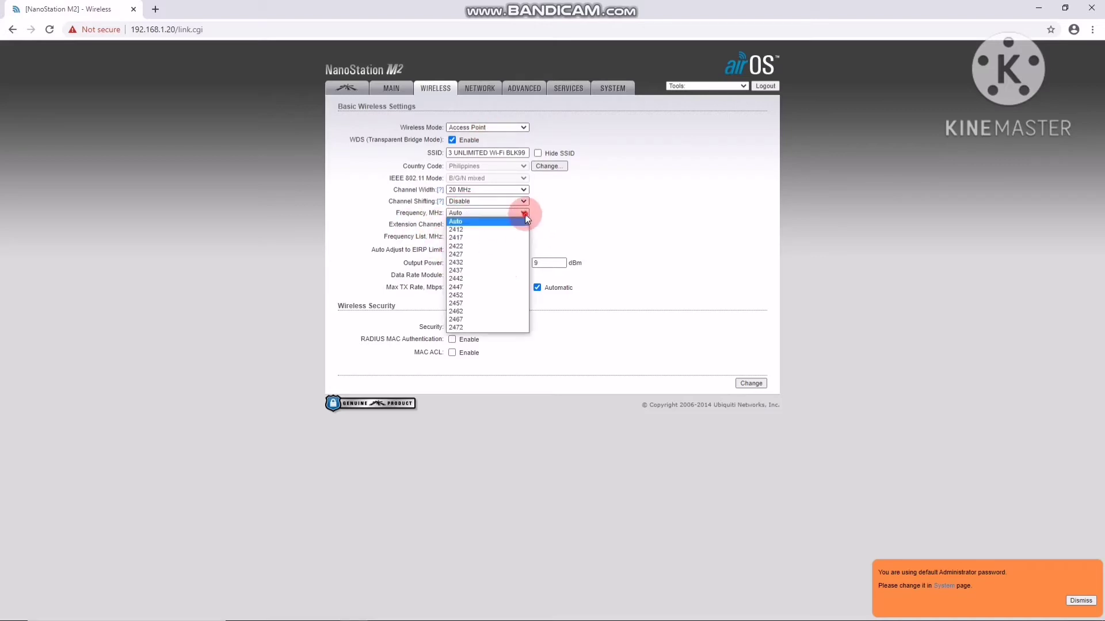
left_click(502, 219)
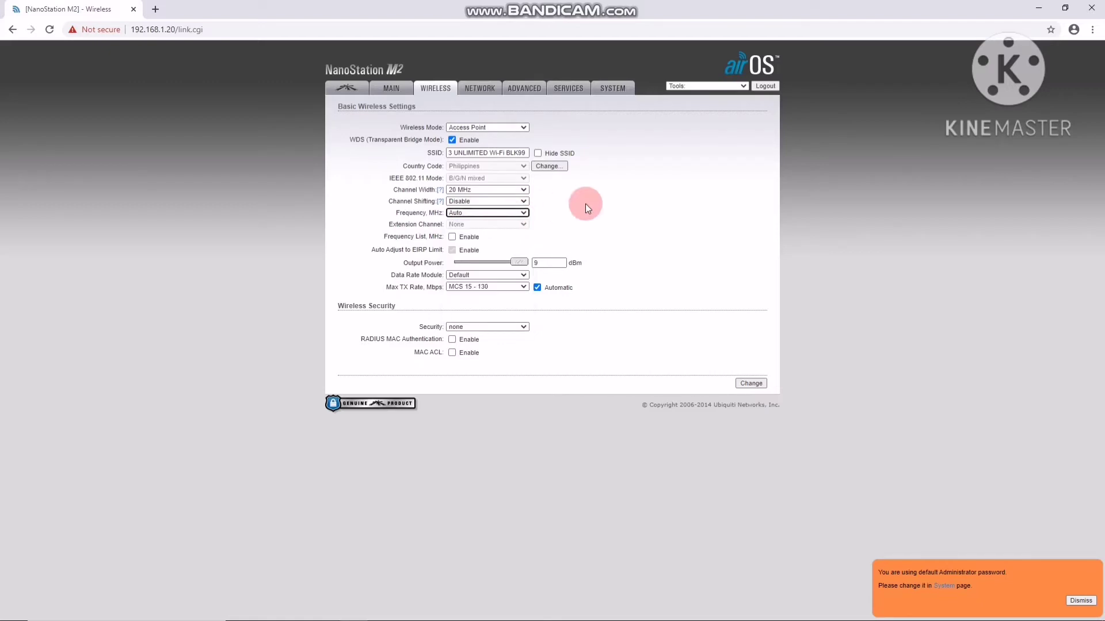
left_click(524, 212)
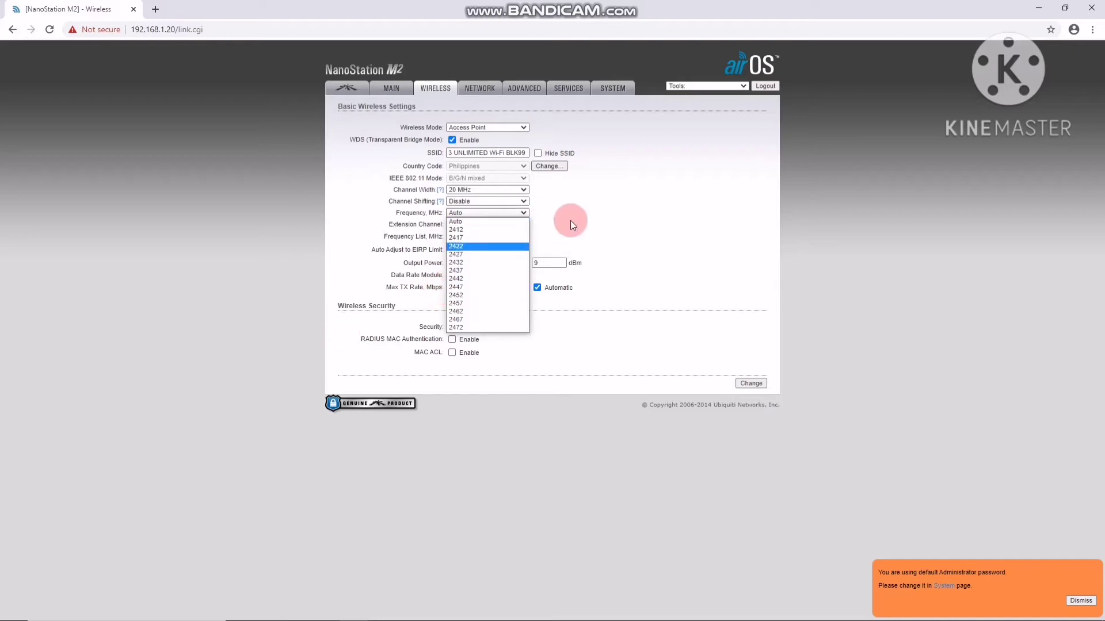
left_click(641, 203)
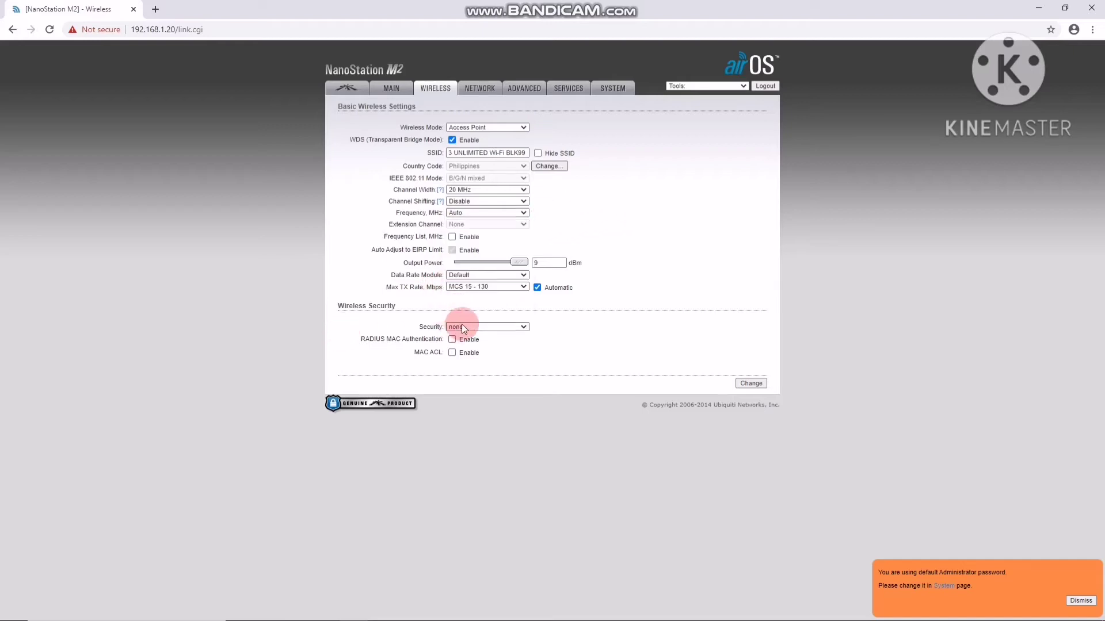
left_click(522, 328)
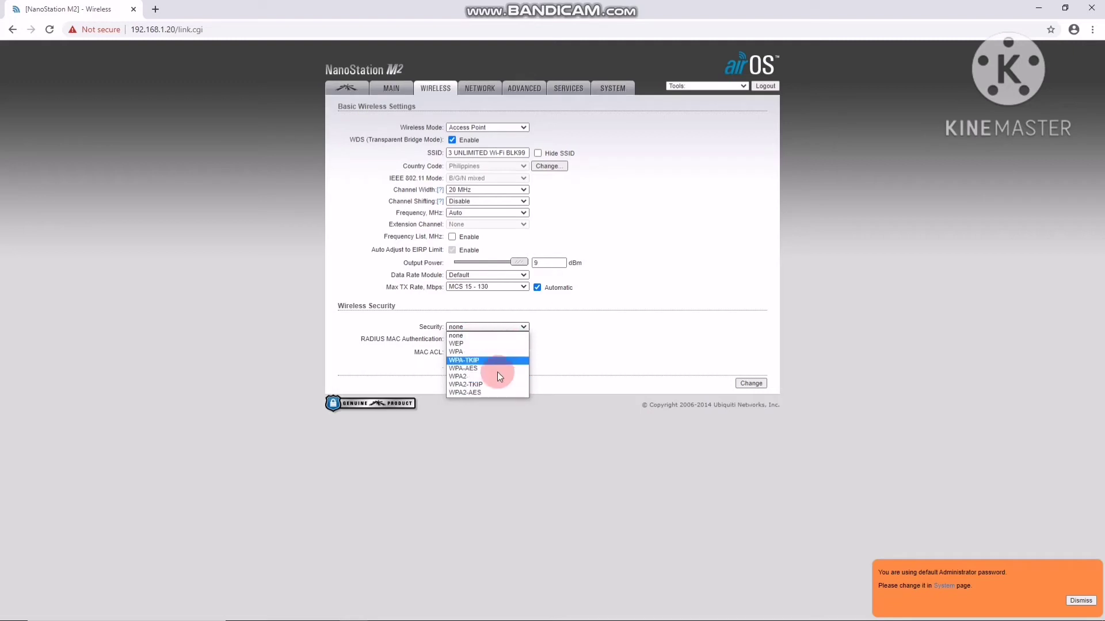
key("Down")
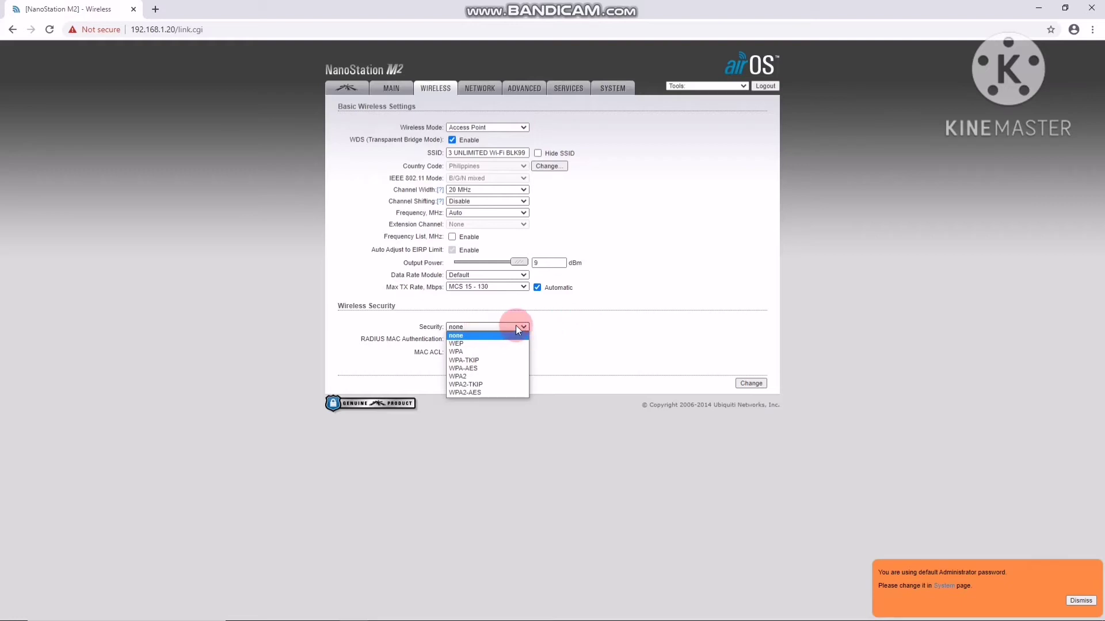
left_click(554, 325)
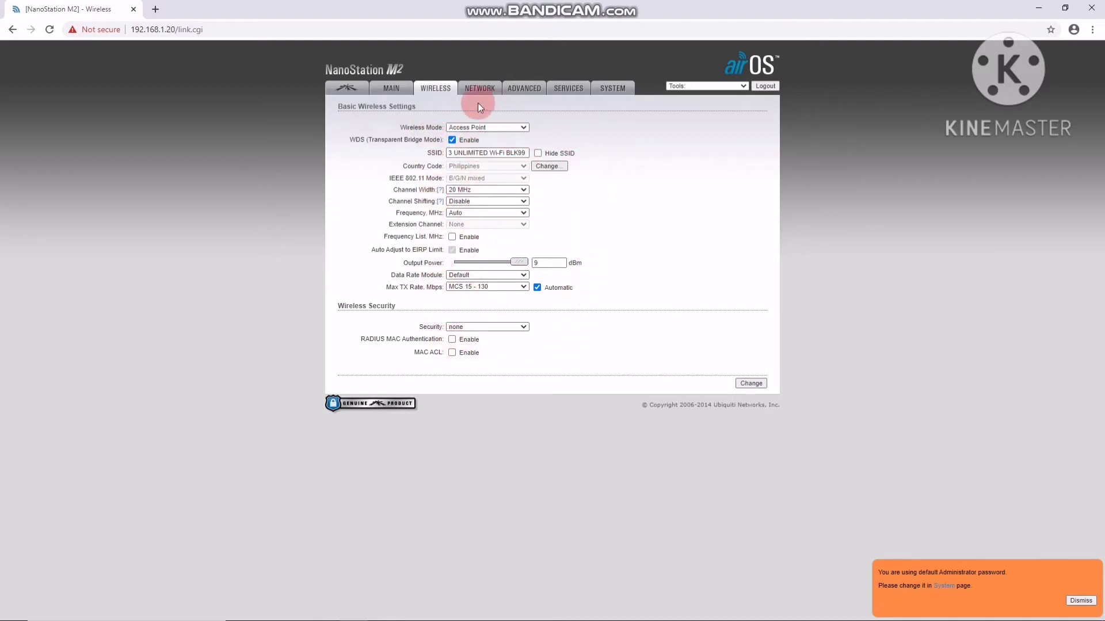
Save and apply the wireless changes, then go to the Network page showing Bridge mode
left_click(754, 386)
left_click(716, 111)
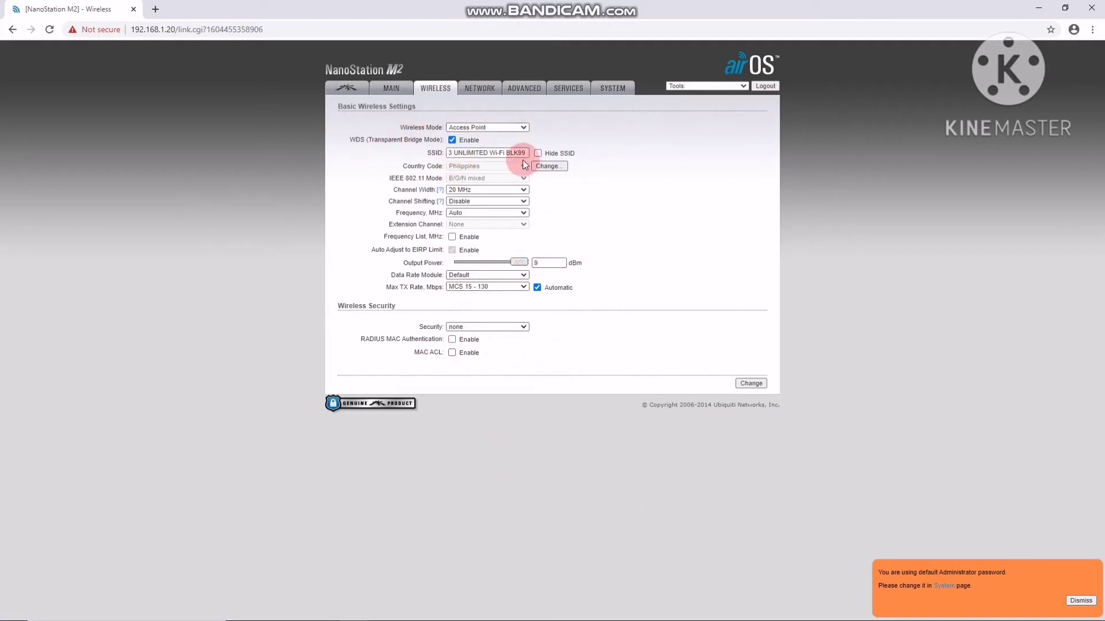
left_click(494, 91)
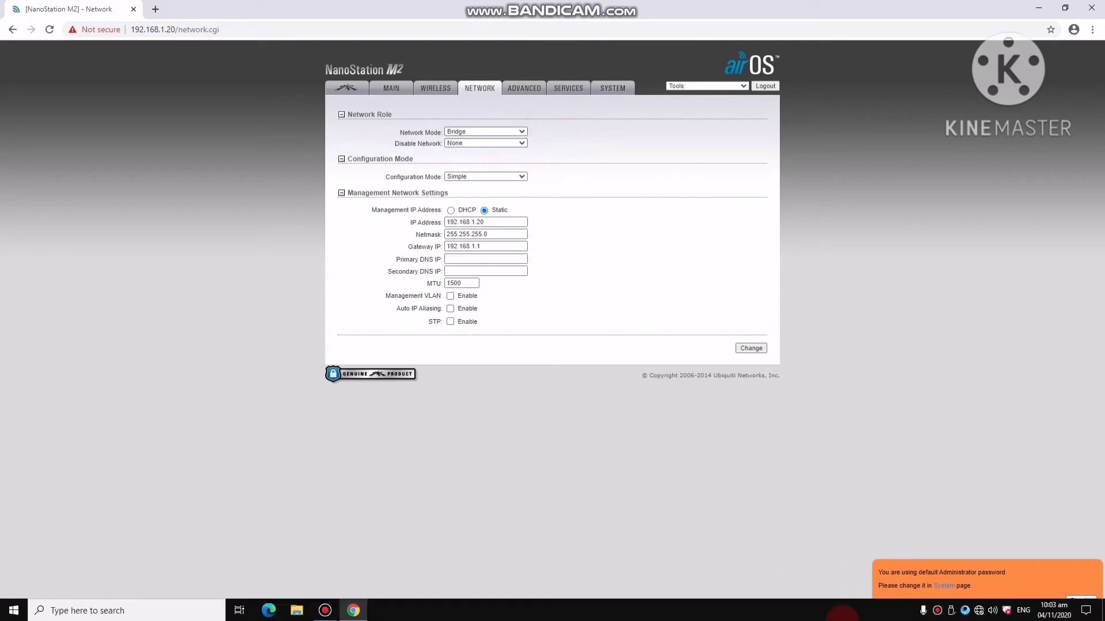
left_click(354, 610)
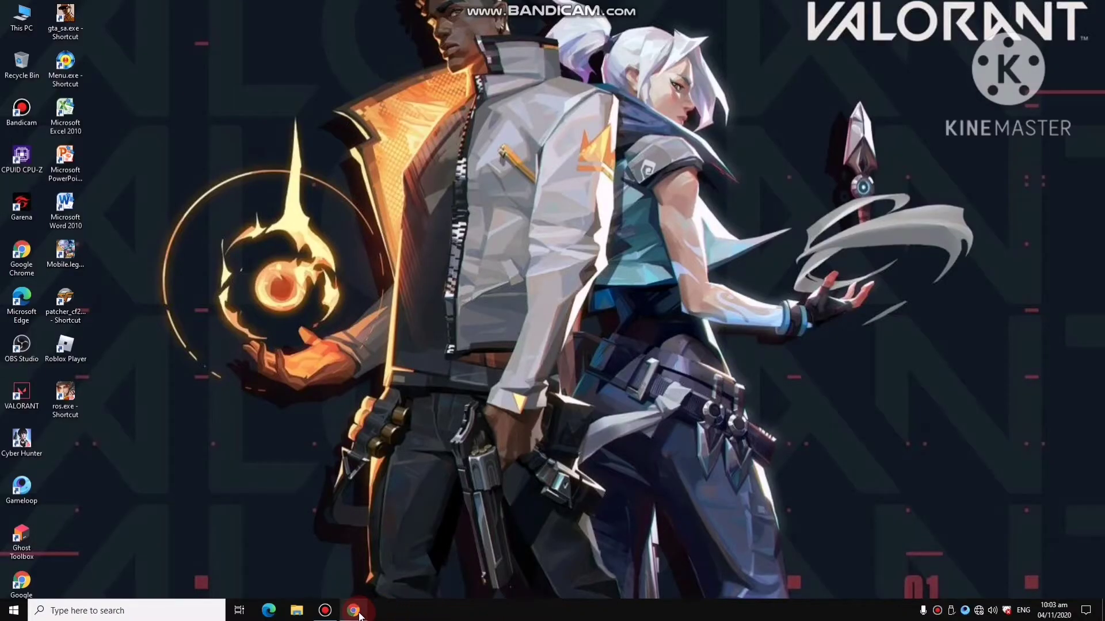
left_click(366, 609)
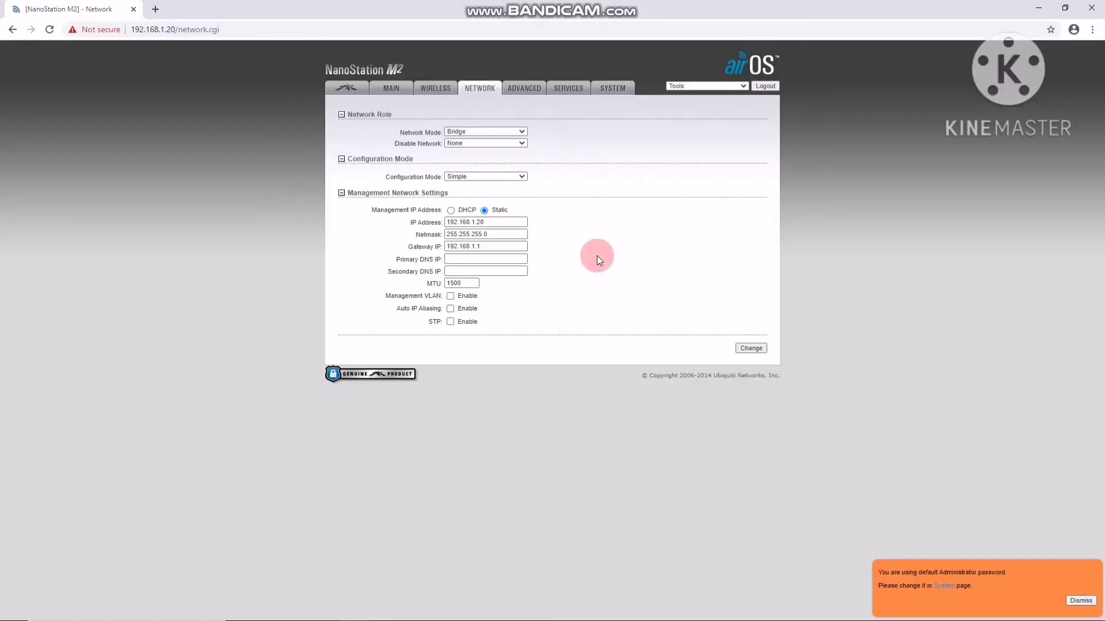
left_click(521, 131)
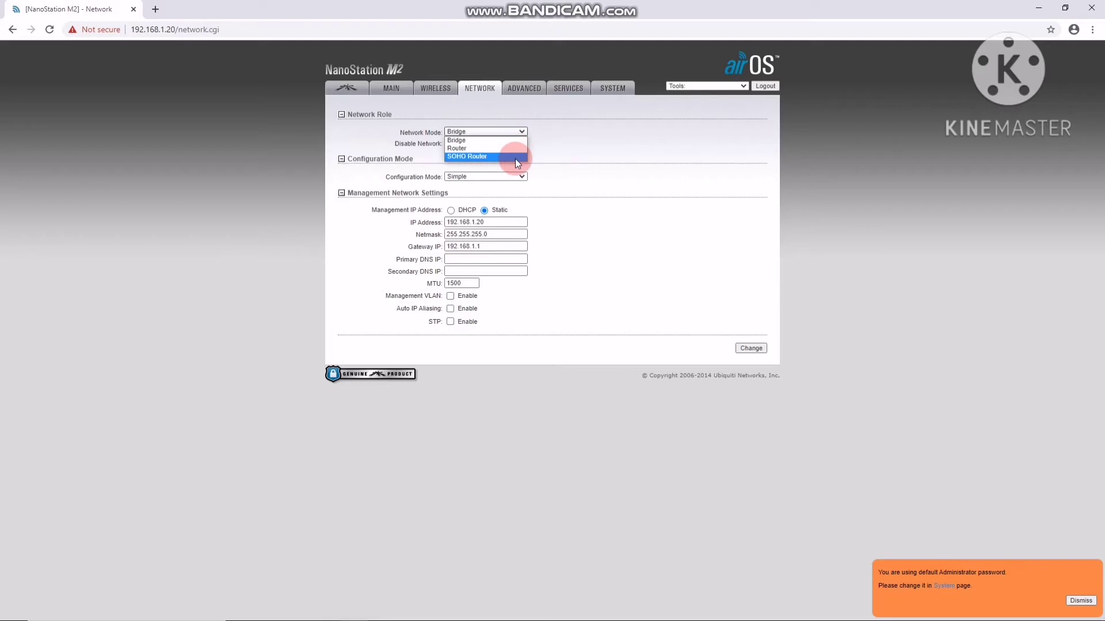
left_click(552, 138)
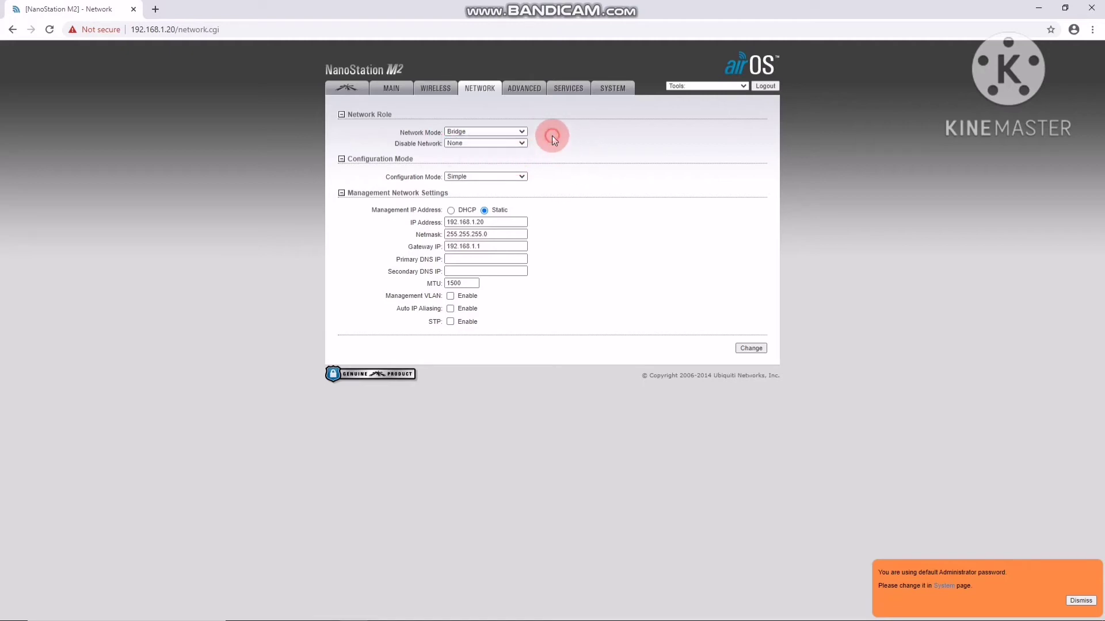
left_click(521, 132)
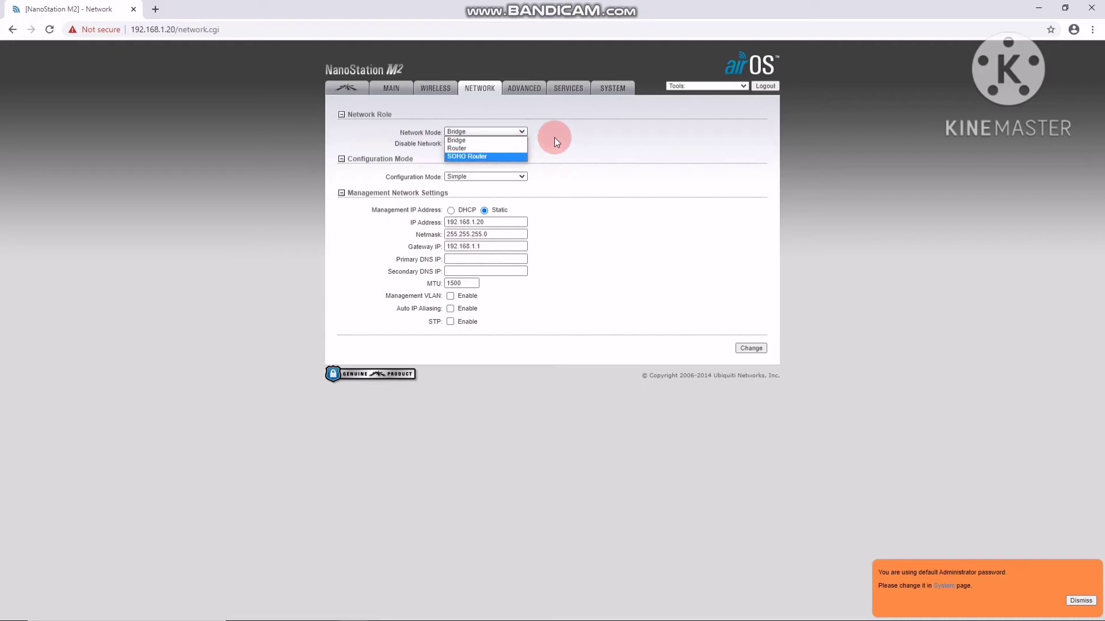
left_click(523, 130)
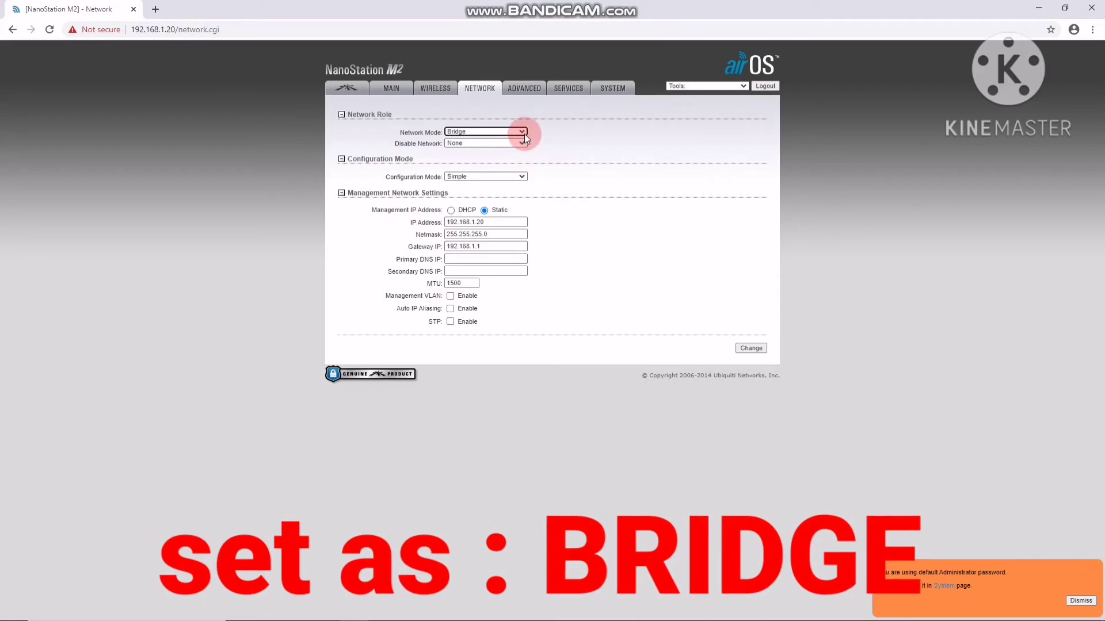
left_click(523, 177)
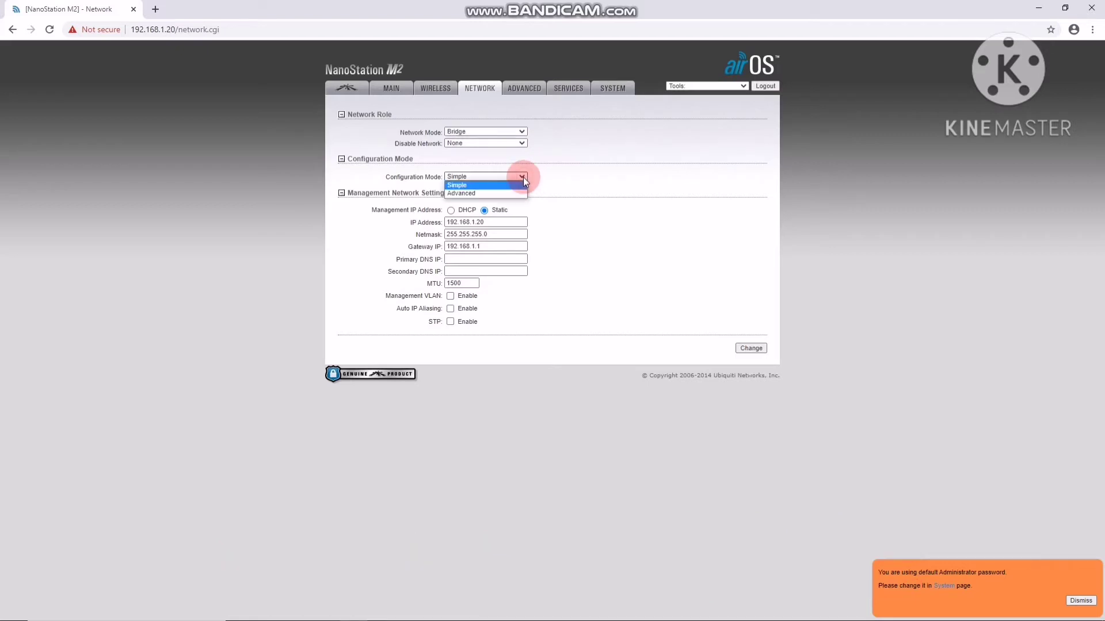
Switch network configuration to Advanced mode, confirm IP 192.168.1.20, and go to the Advanced page
left_click(516, 190)
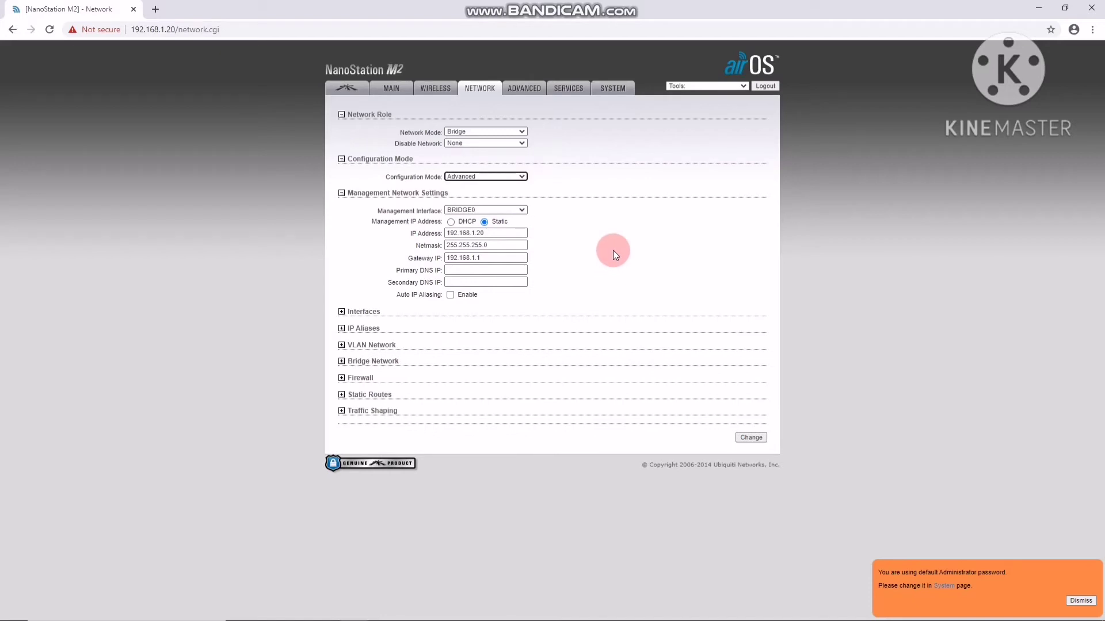
left_click(519, 235)
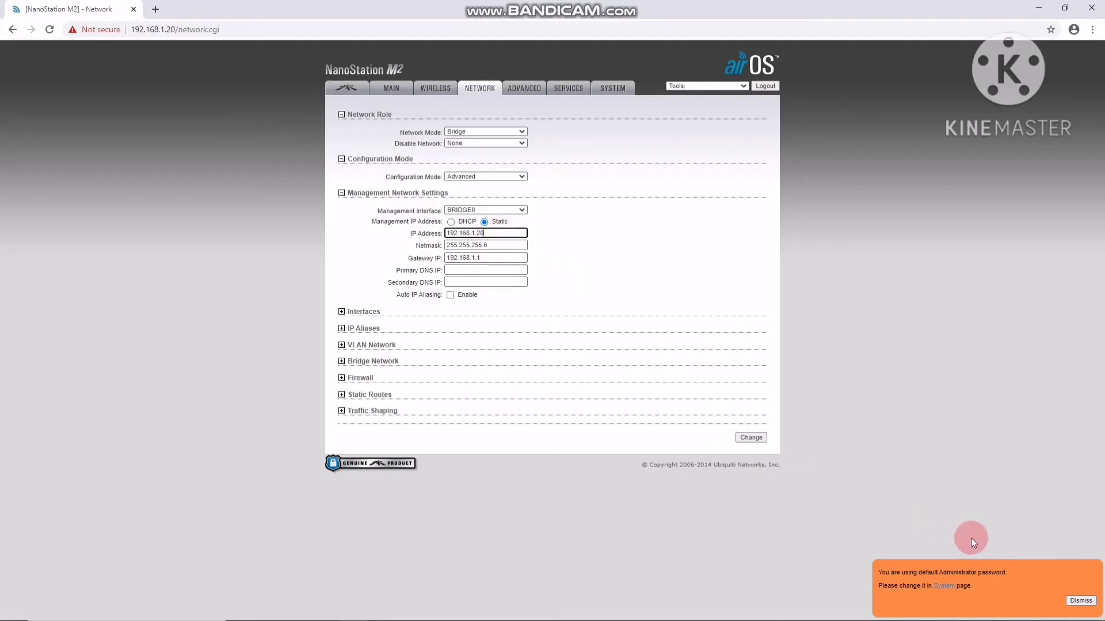
left_click(523, 88)
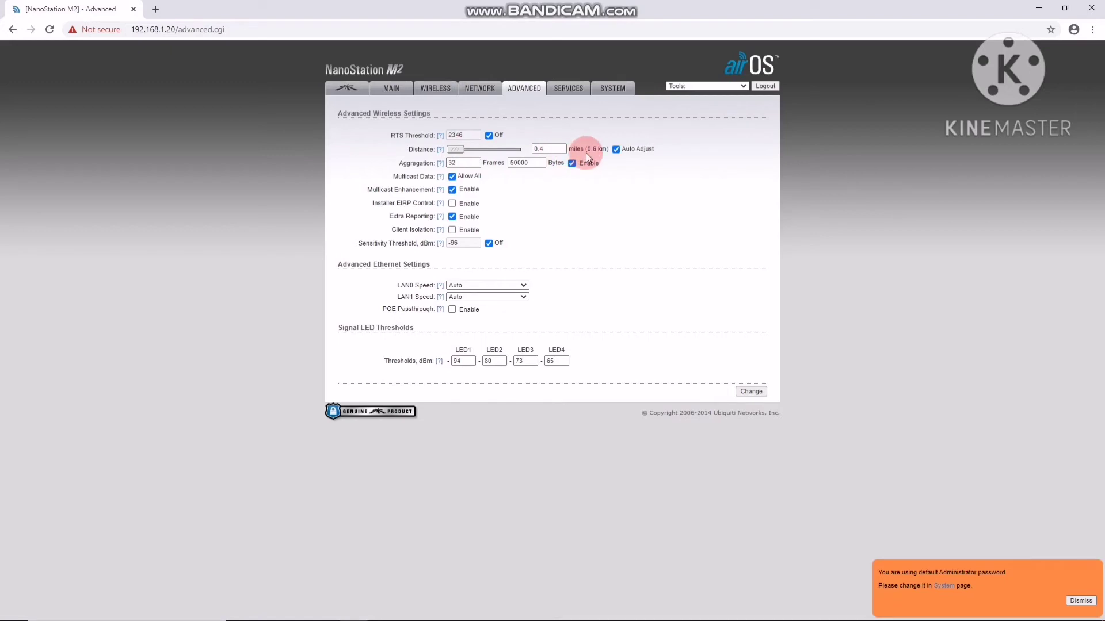
Try manual link distances of about 7, 32.5 and 25.1 miles, then re-enable Auto Adjust
left_click(507, 151)
left_click_drag(459, 149, 517, 150)
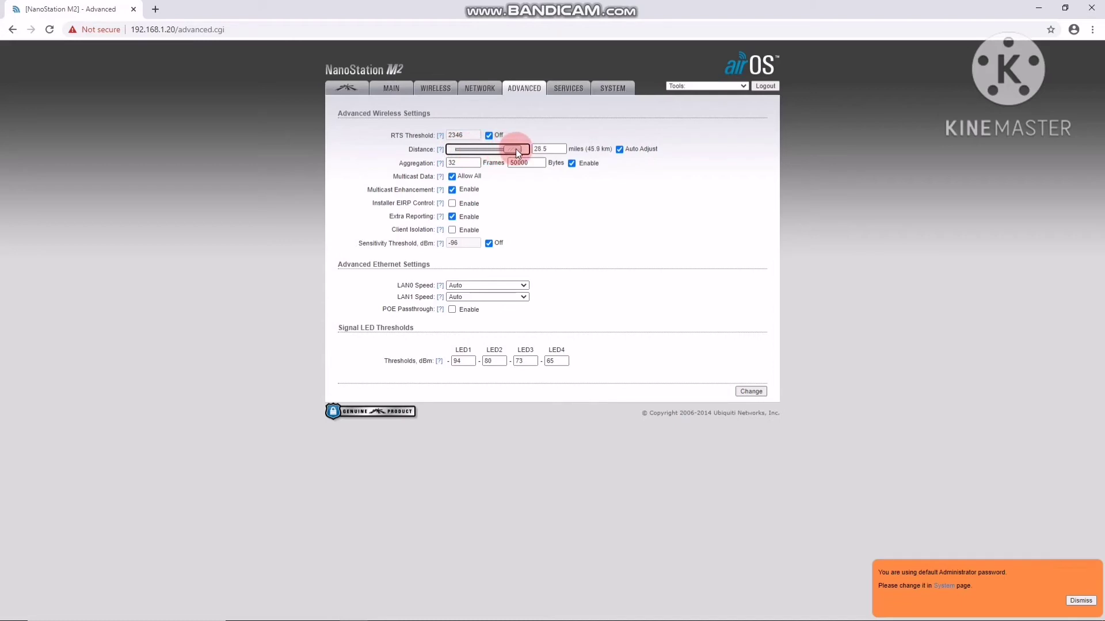
left_click(602, 156)
left_click_drag(595, 153, 515, 153)
mouse_move(508, 150)
left_mouse_down()
mouse_move(470, 149)
mouse_move(520, 147)
left_mouse_up()
left_click_drag(515, 149, 519, 154)
left_click_drag(520, 151, 461, 151)
left_click(616, 150)
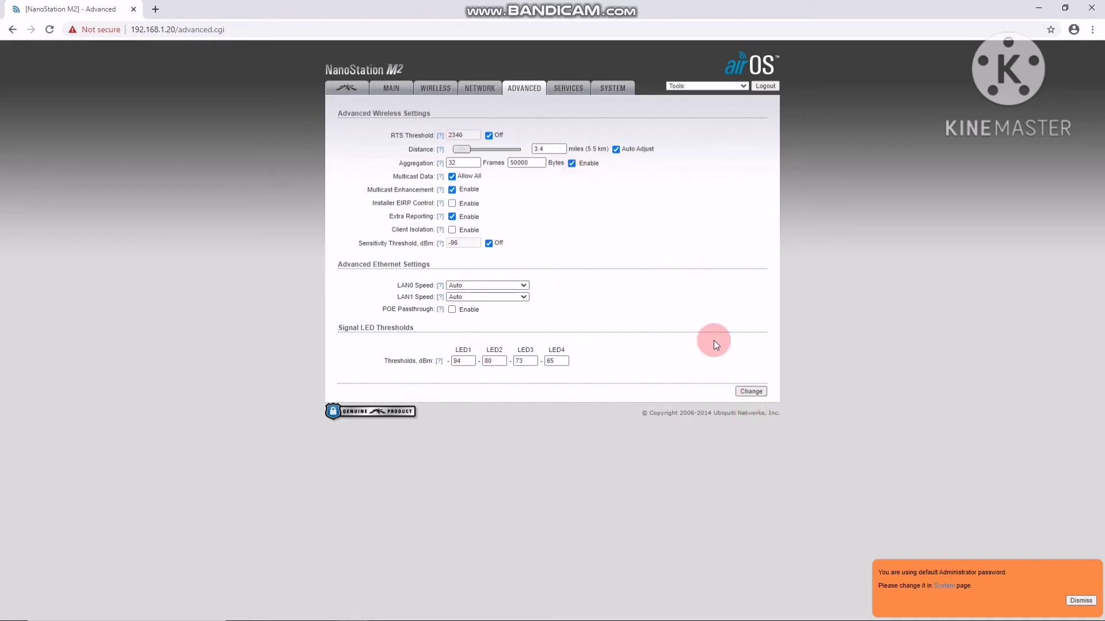
Review the Services settings, then view the System page showing NanoStation M2 and firmware XM v5.5.8
left_click(562, 87)
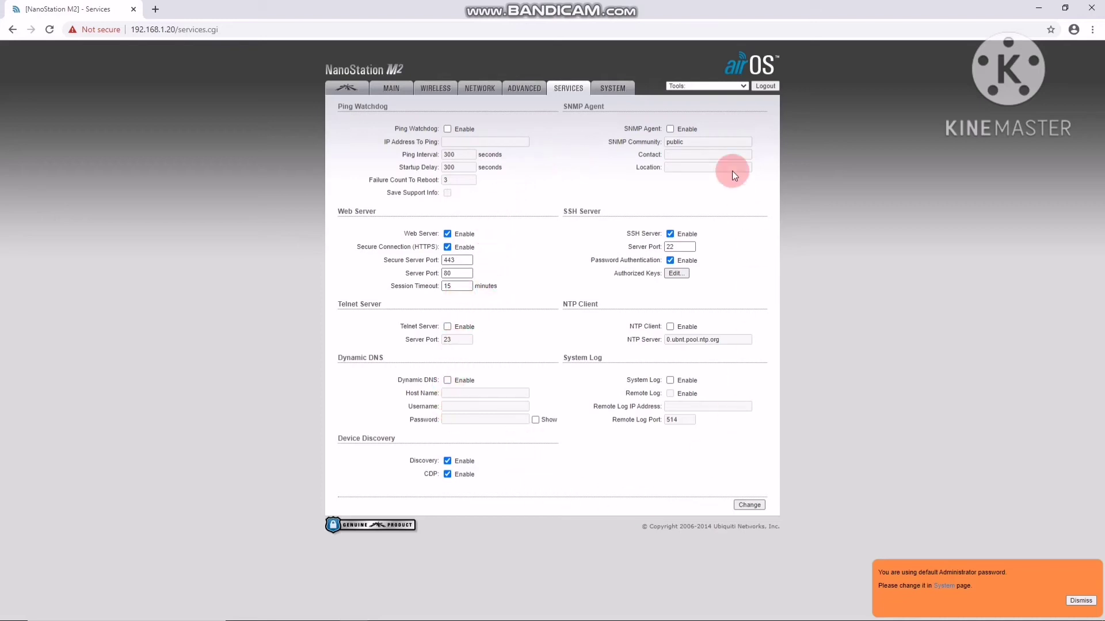
left_click(619, 99)
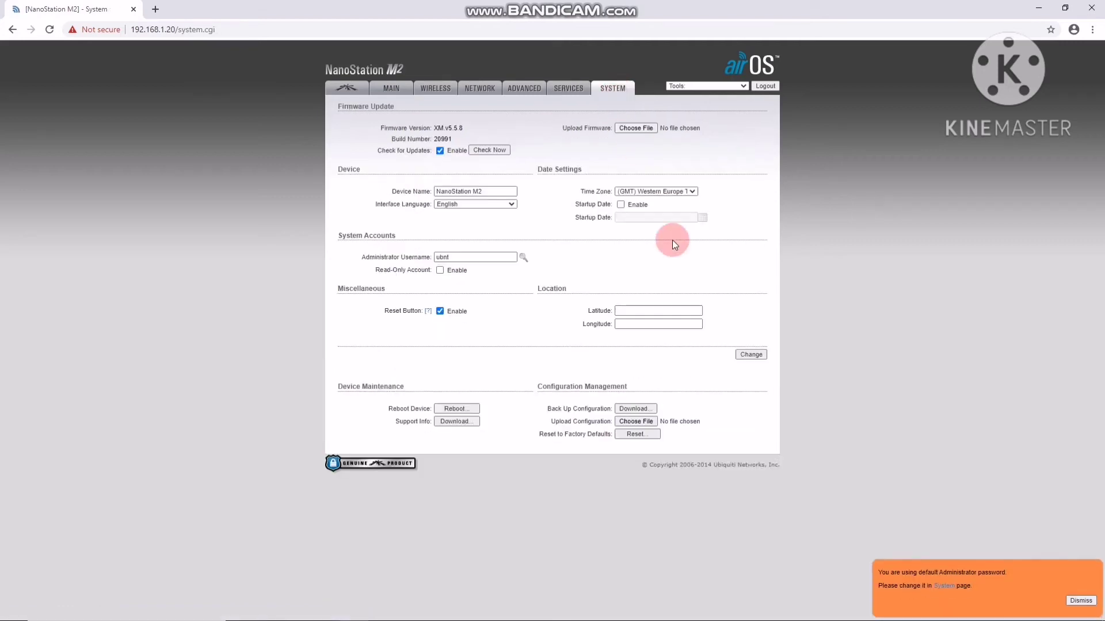
Set the time zone to (GMT+08:00) Beijing, Perth, Singapore, Hong Kong and stage it with Change
left_click(695, 192)
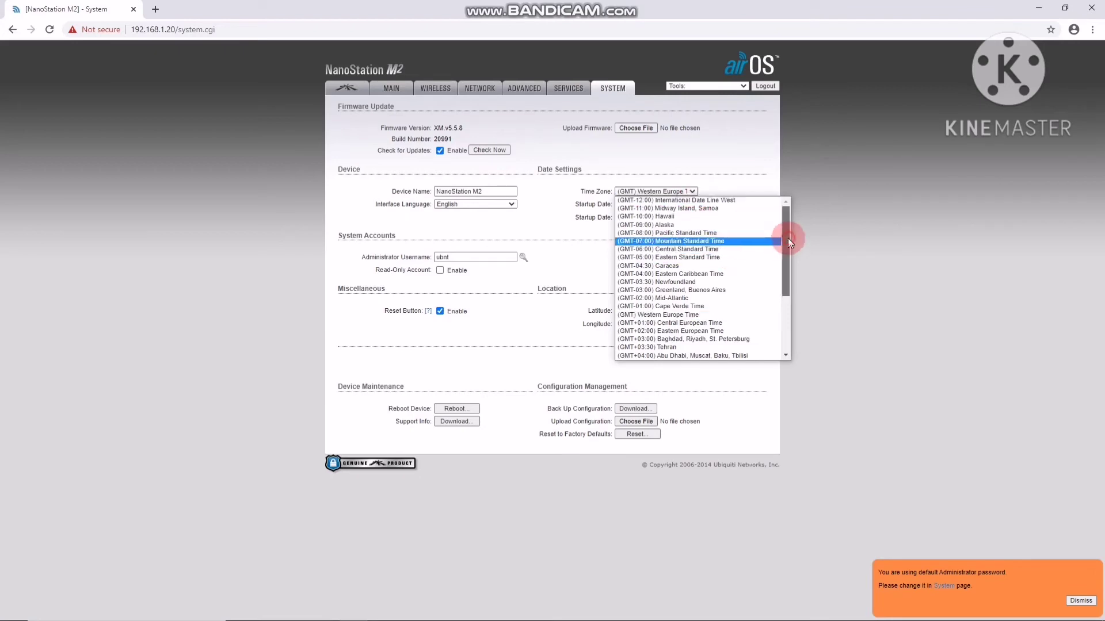
left_click_drag(788, 238, 785, 298)
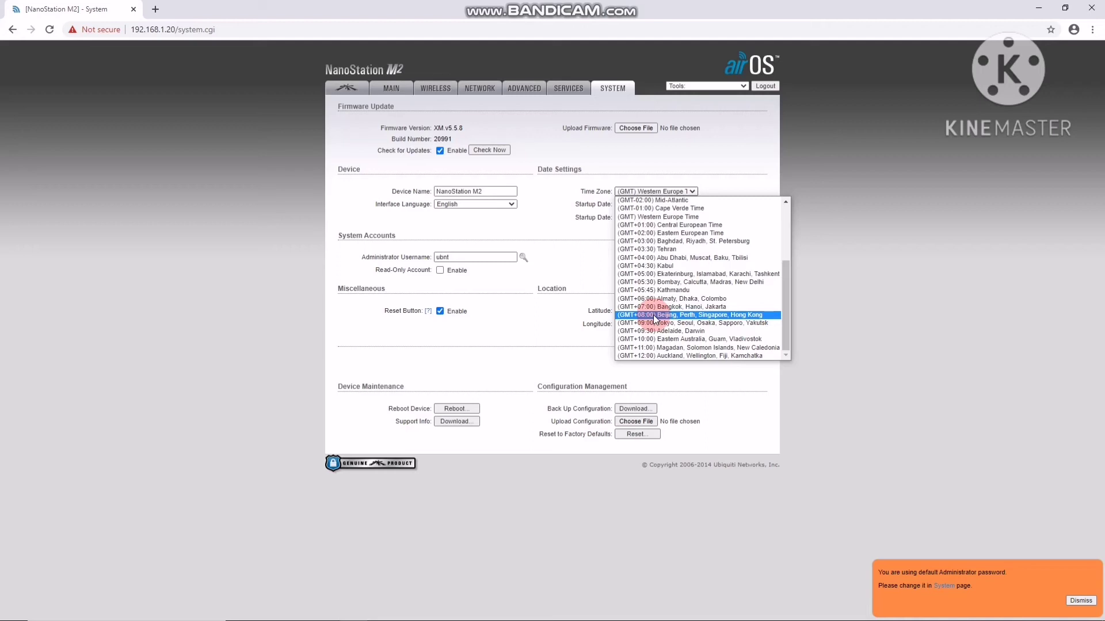
left_click(671, 316)
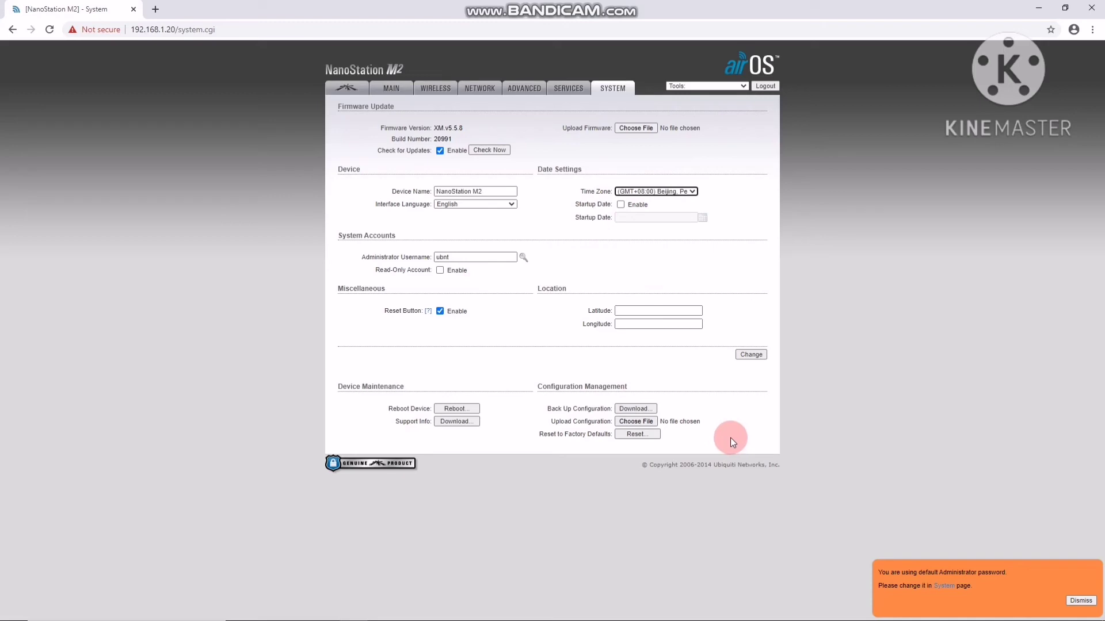
left_click(751, 355)
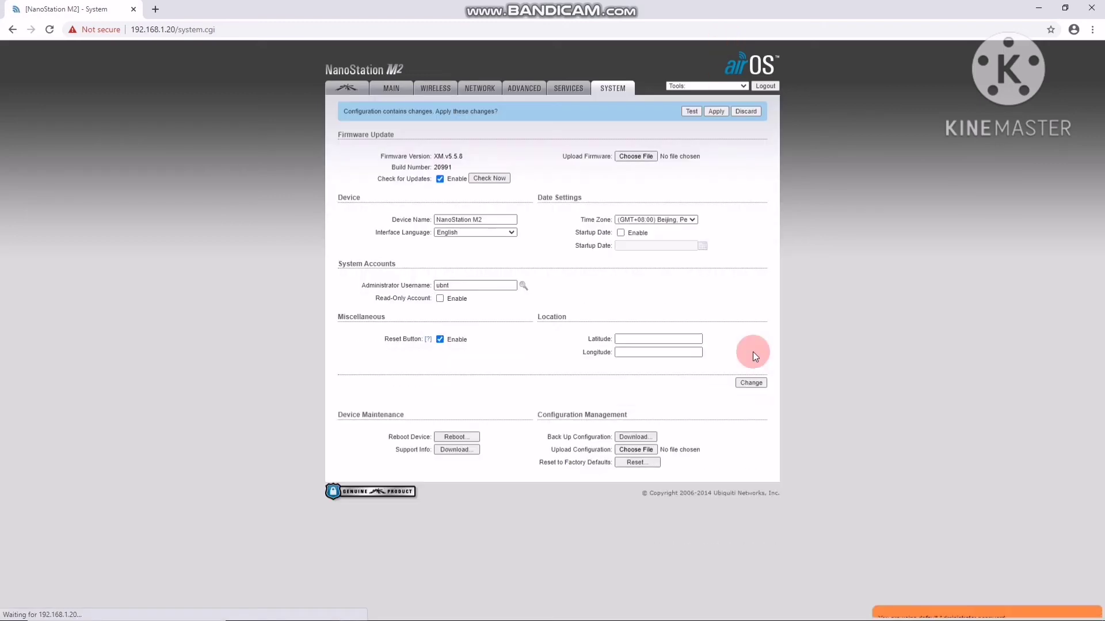
Apply the pending time zone change and return to the Main status page
left_click(723, 112)
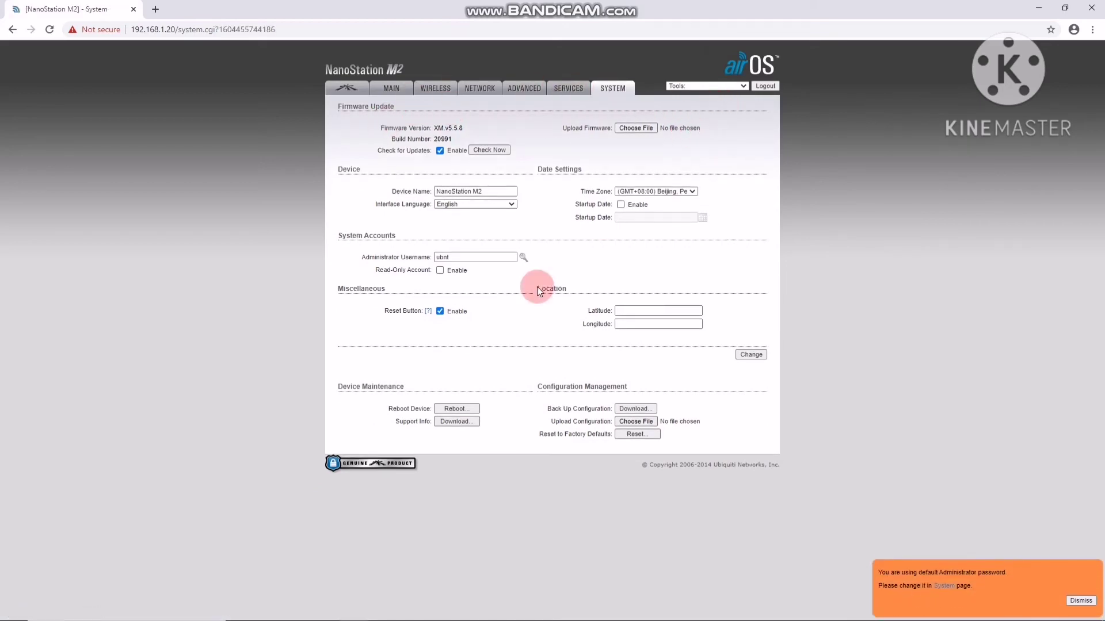
left_click(563, 92)
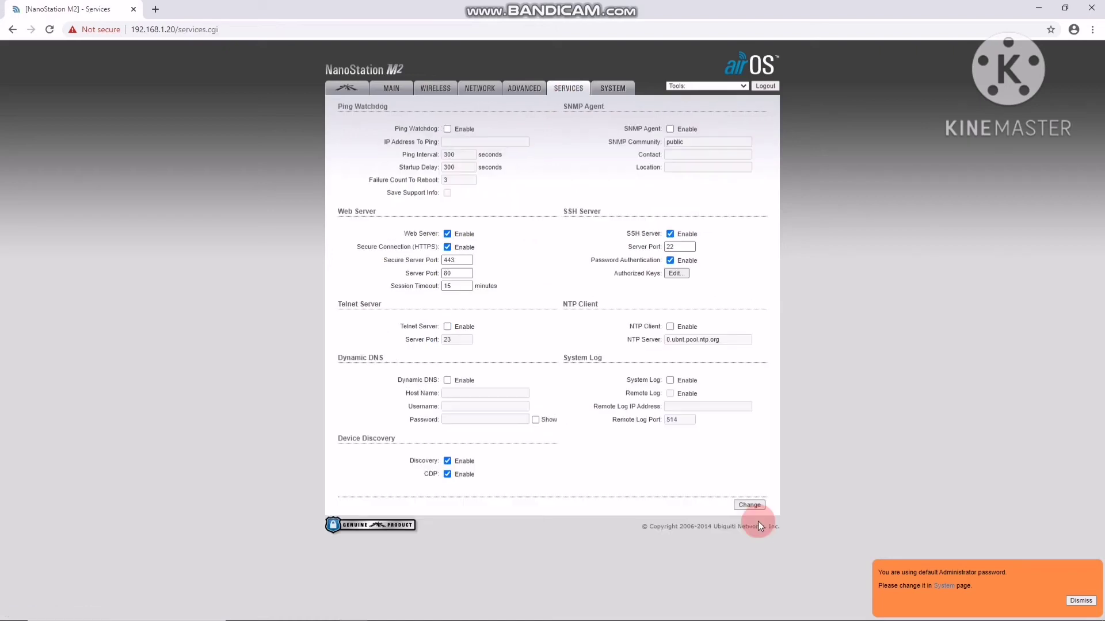
left_click(394, 89)
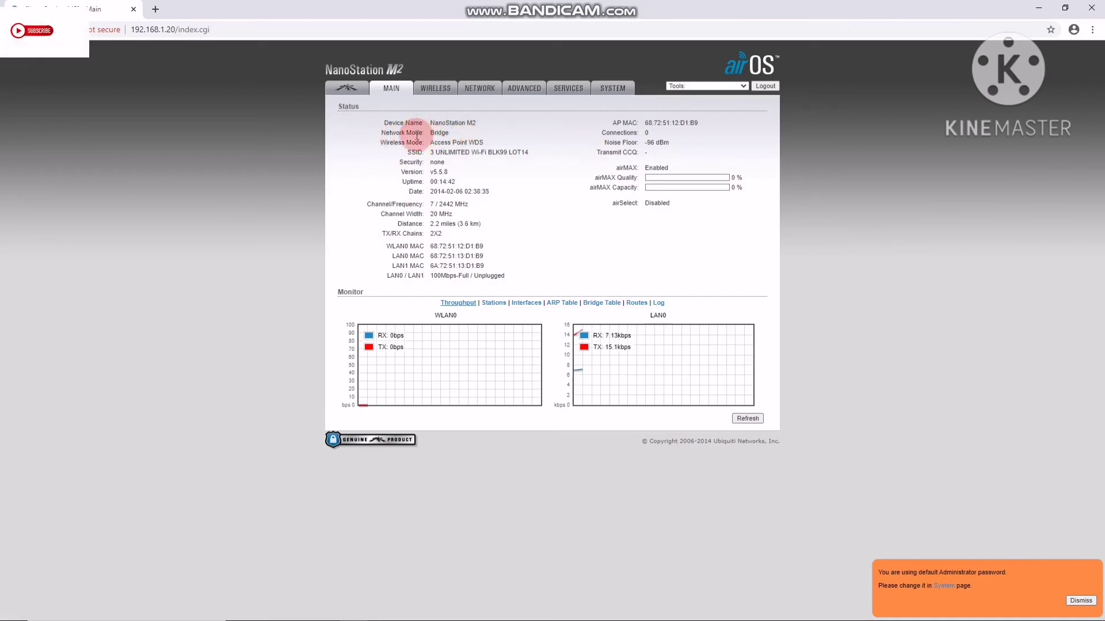
Confirm the Wireless Mode stays Access Point, then go to the Network settings page
left_click(435, 89)
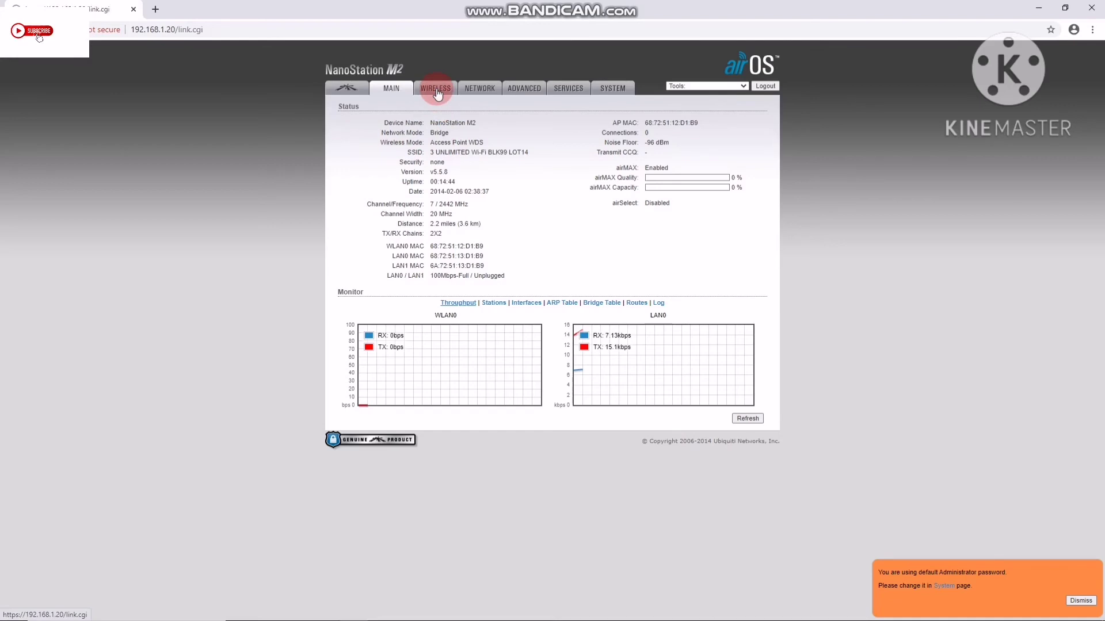
left_click(484, 127)
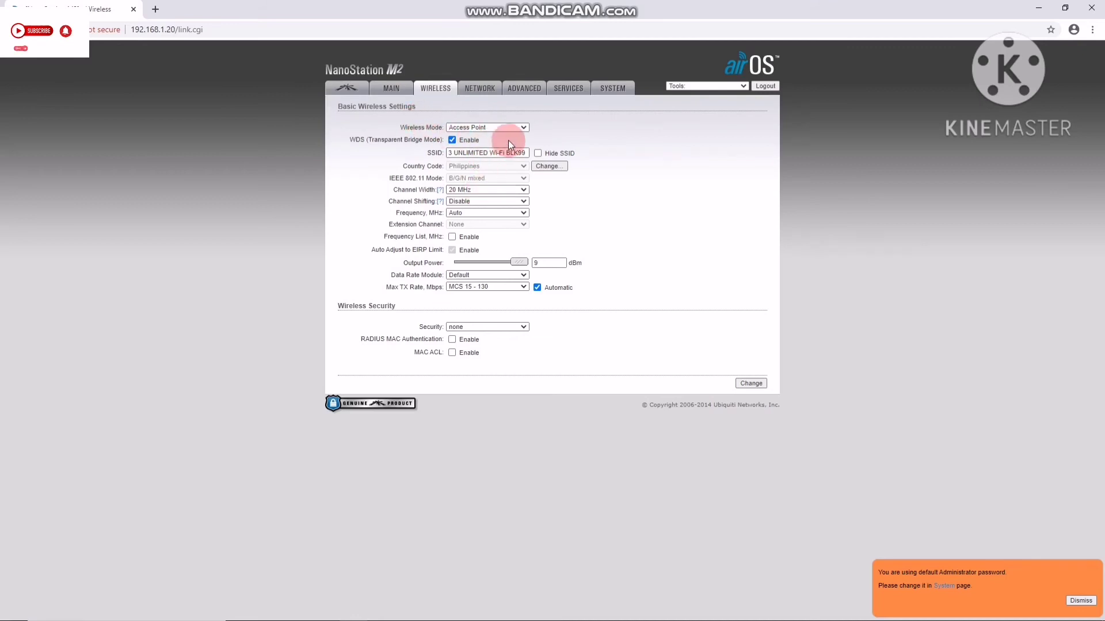
left_click(522, 130)
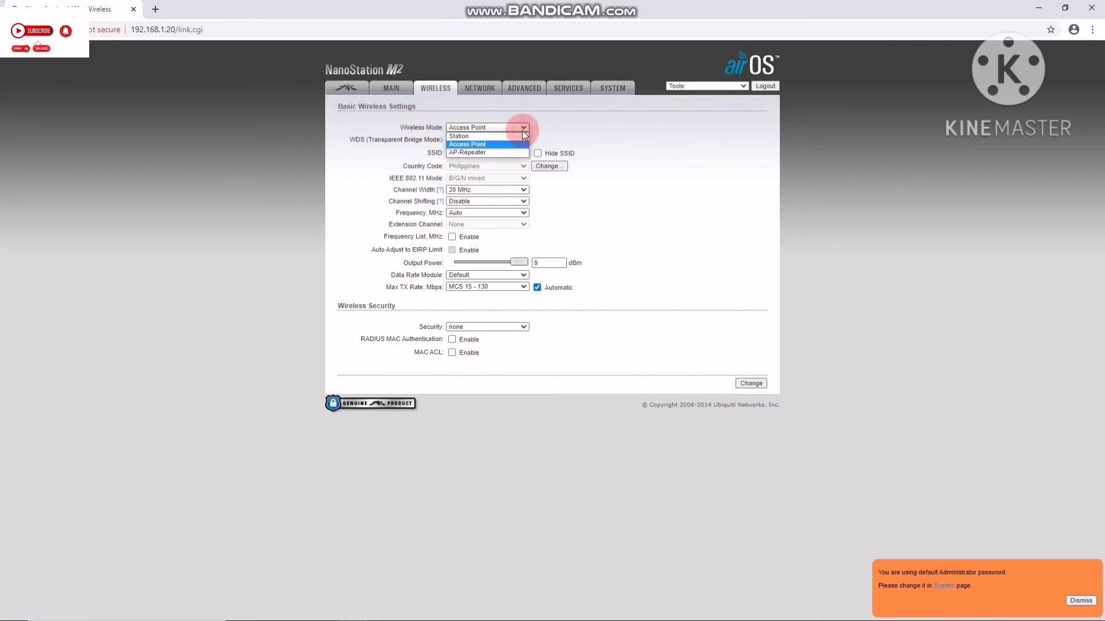
left_click(523, 130)
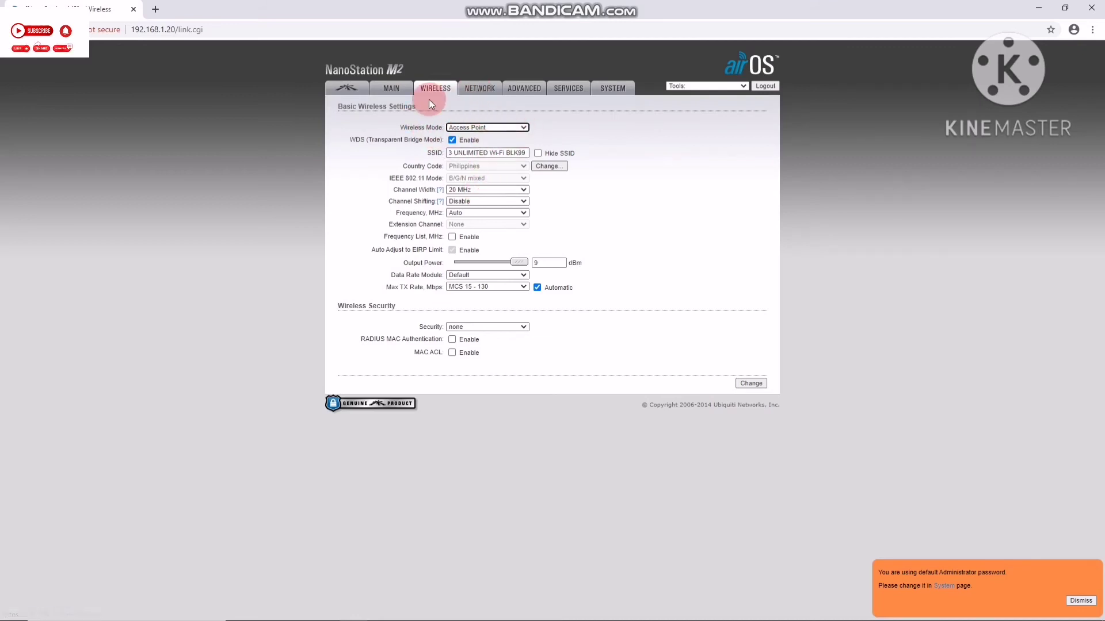
left_click(482, 93)
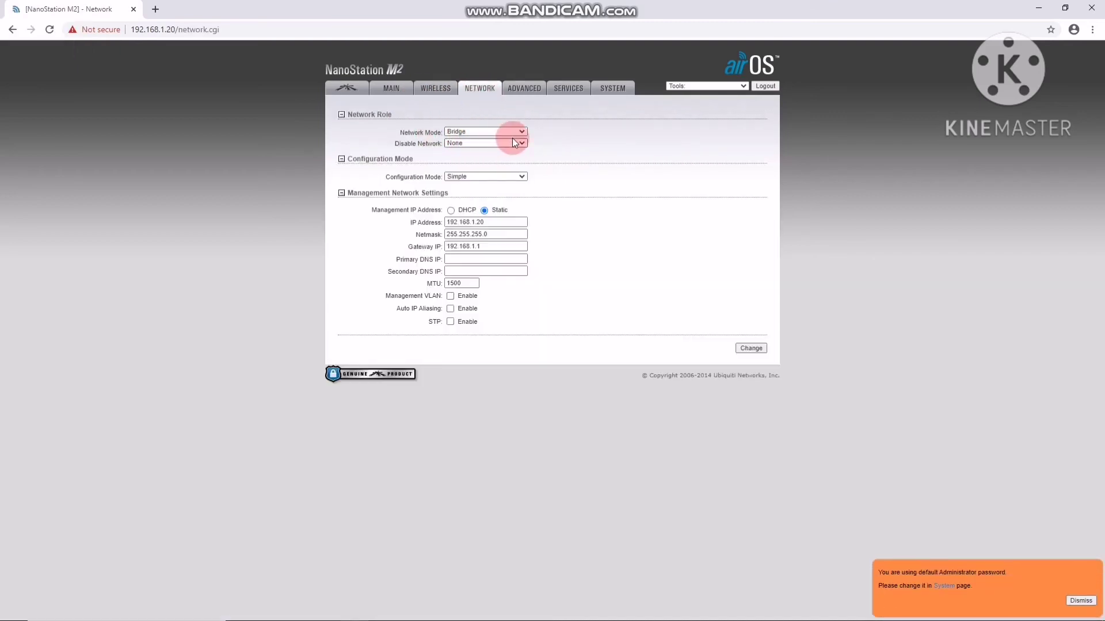
After confirming Bridge network mode, return to the Main status overview
left_click(395, 91)
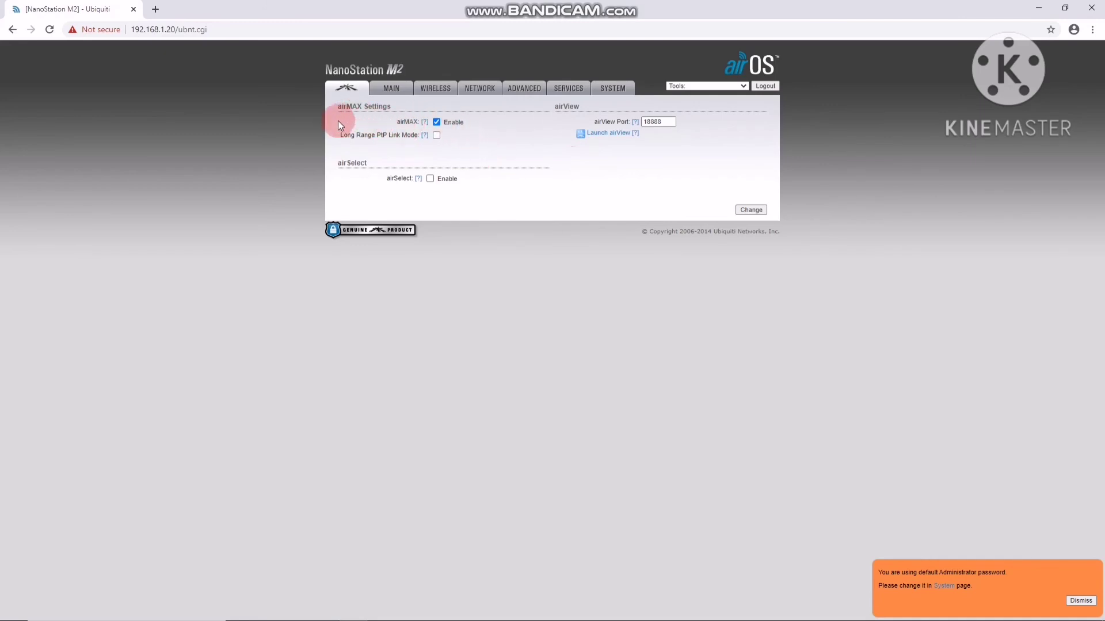
Untick airMAX Enable so Long Range PtP and airSelect become unavailable
left_click(437, 122)
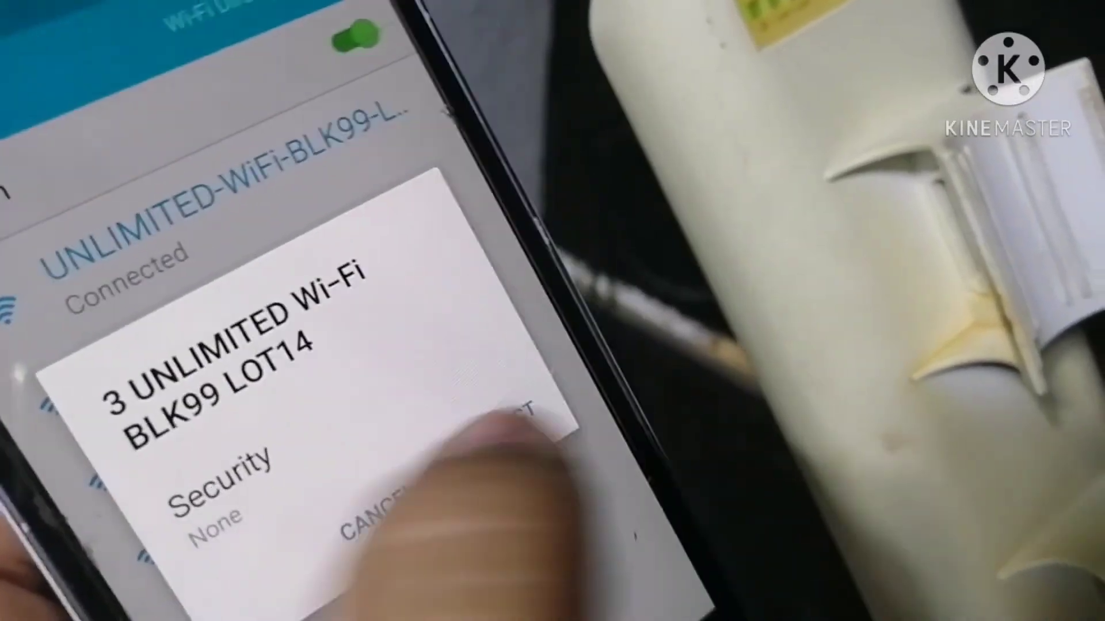
Connect the phone to 3 UNLIMITED Wi-Fi BLK99 LOT14 and select the Voucher Code field
left_click(523, 467)
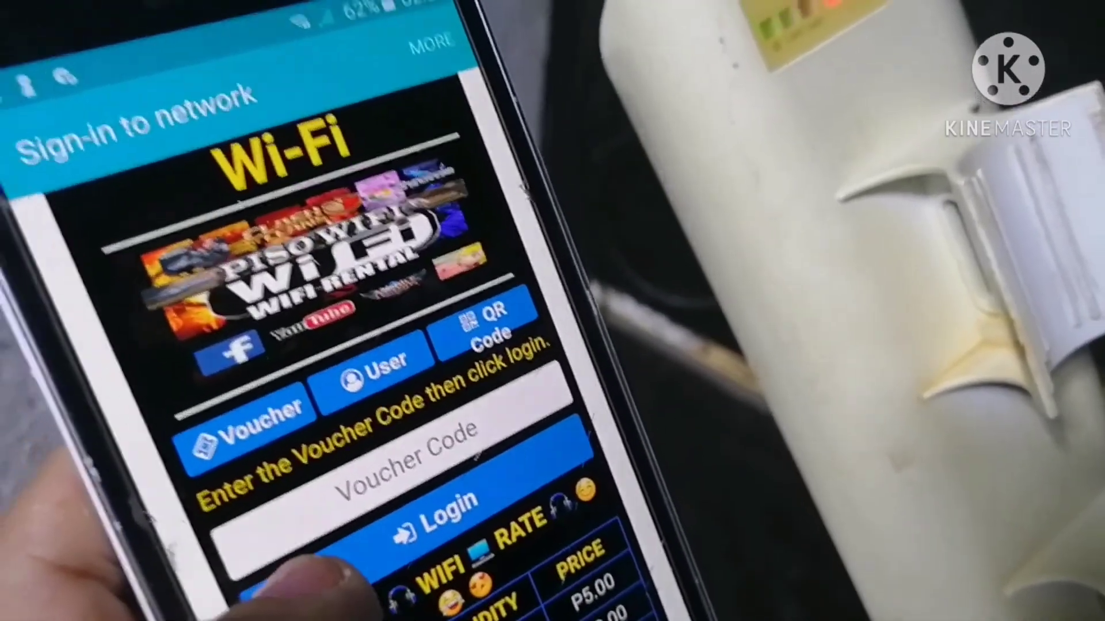
left_click(406, 466)
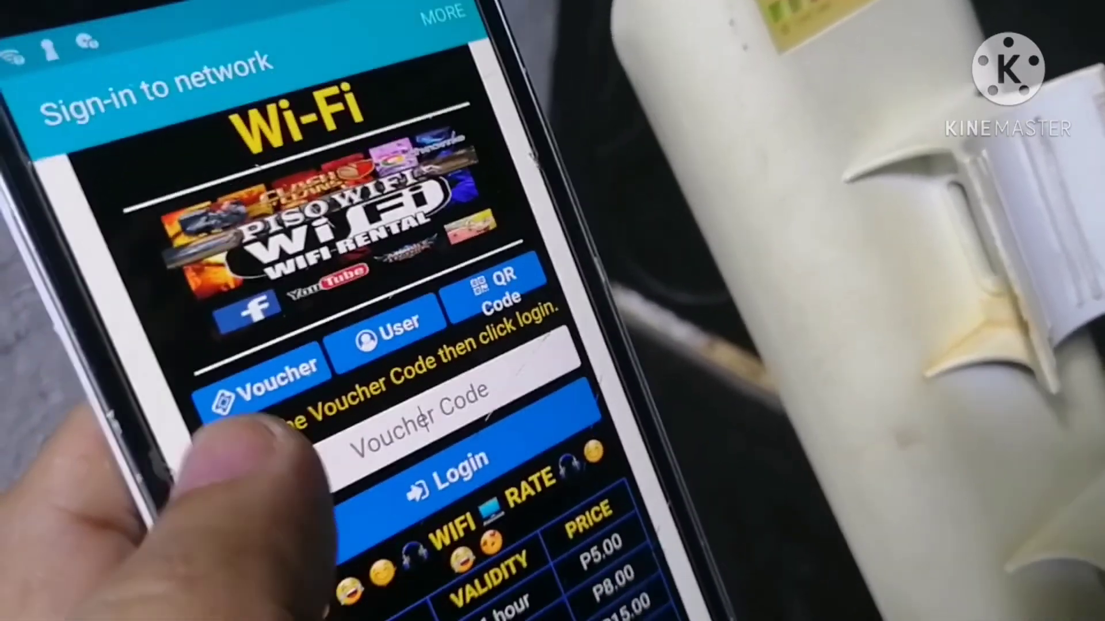